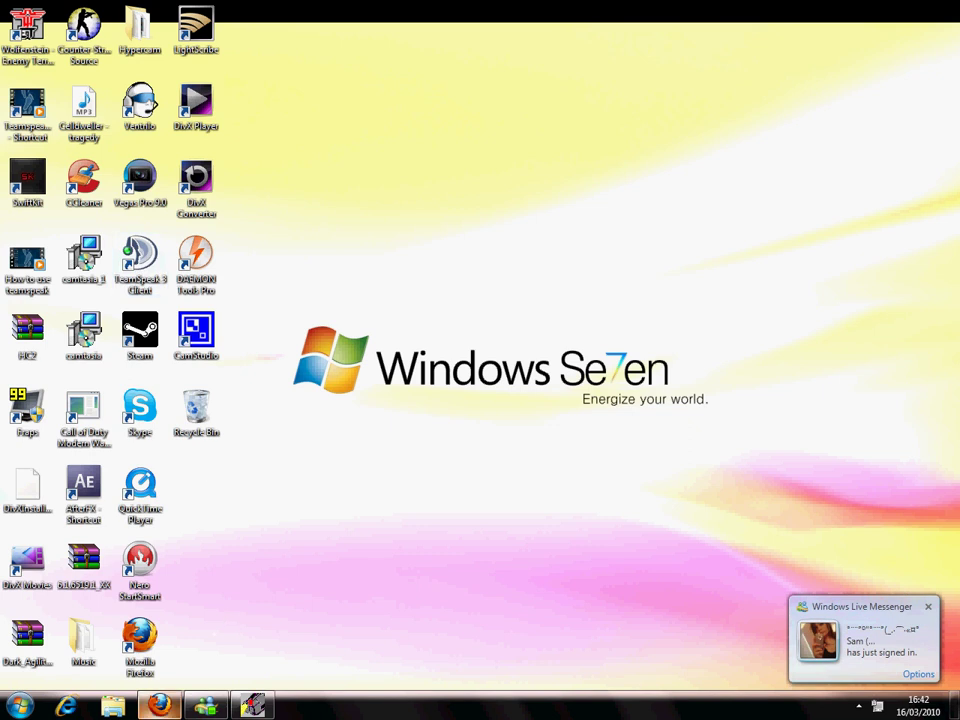
In Firefox, Google 'Teamspeak 3' and open TeamSpeak's Downloads page.
left_click(160, 706)
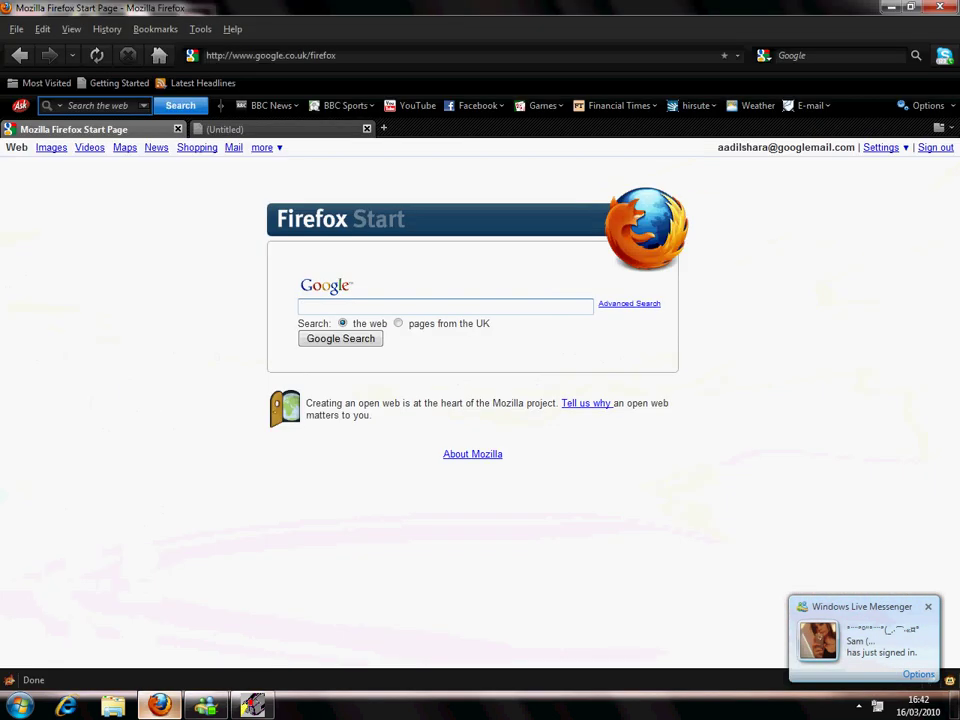
left_click(299, 307)
type("Teamsp")
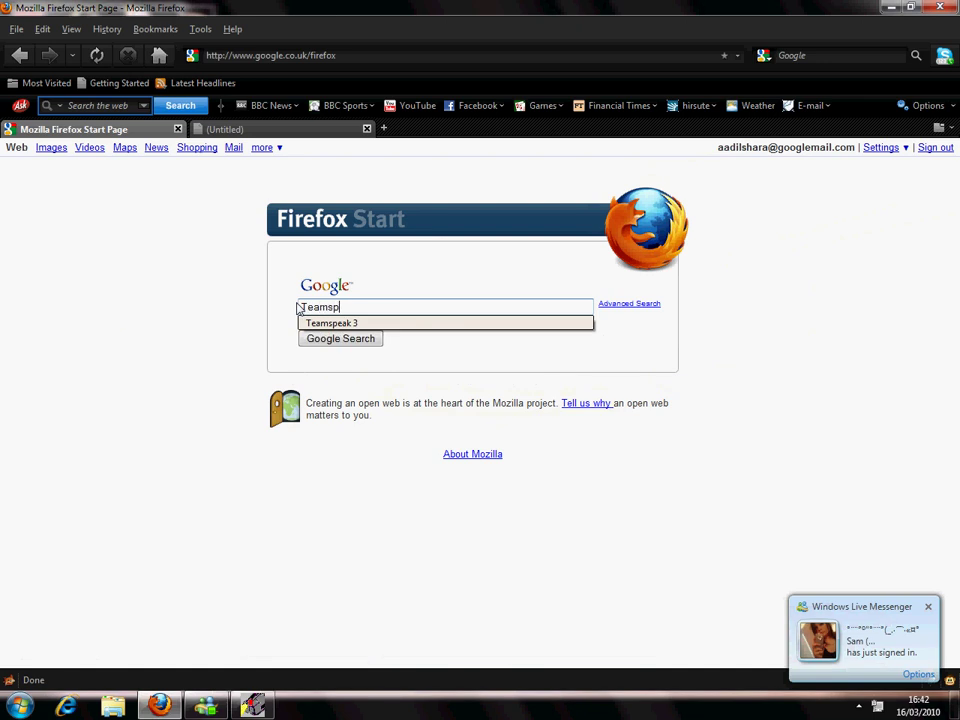
key("Down")
key("Return")
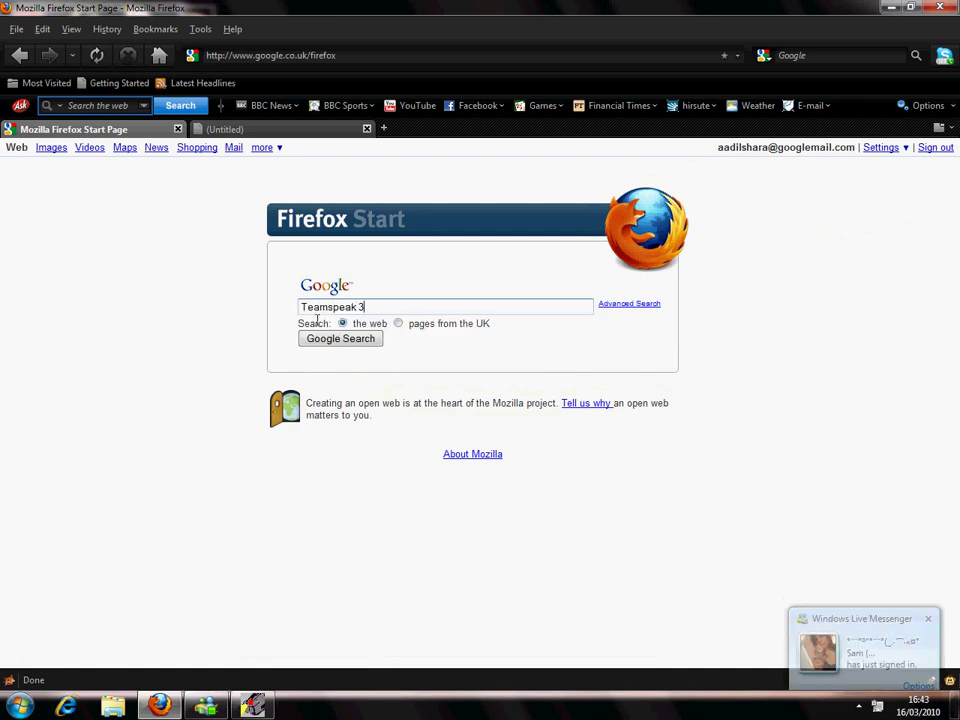
left_click(320, 341)
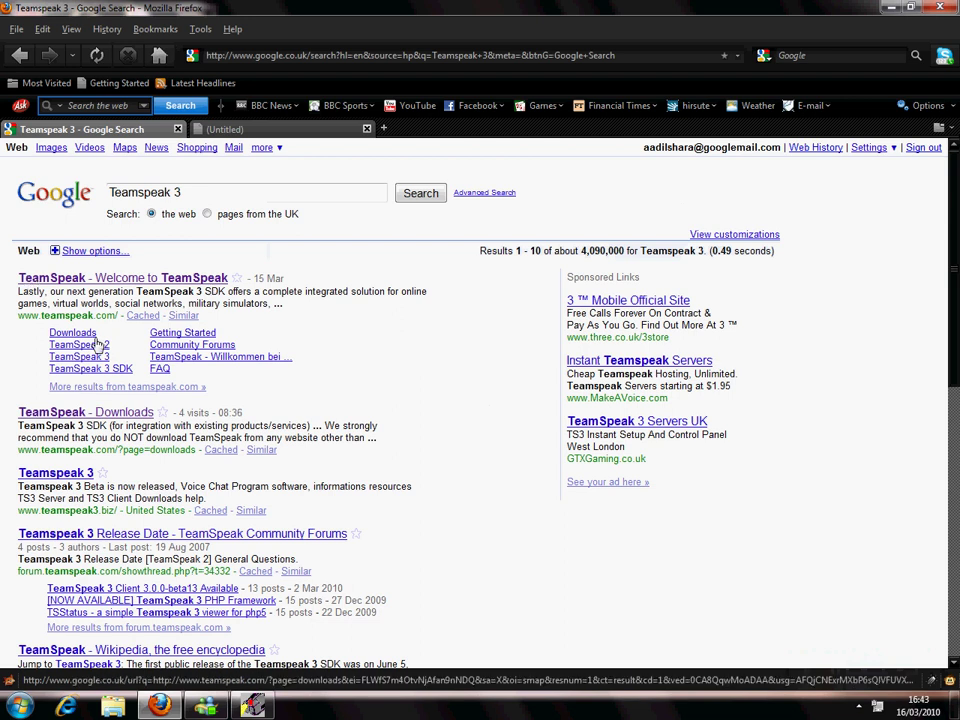
left_click(86, 335)
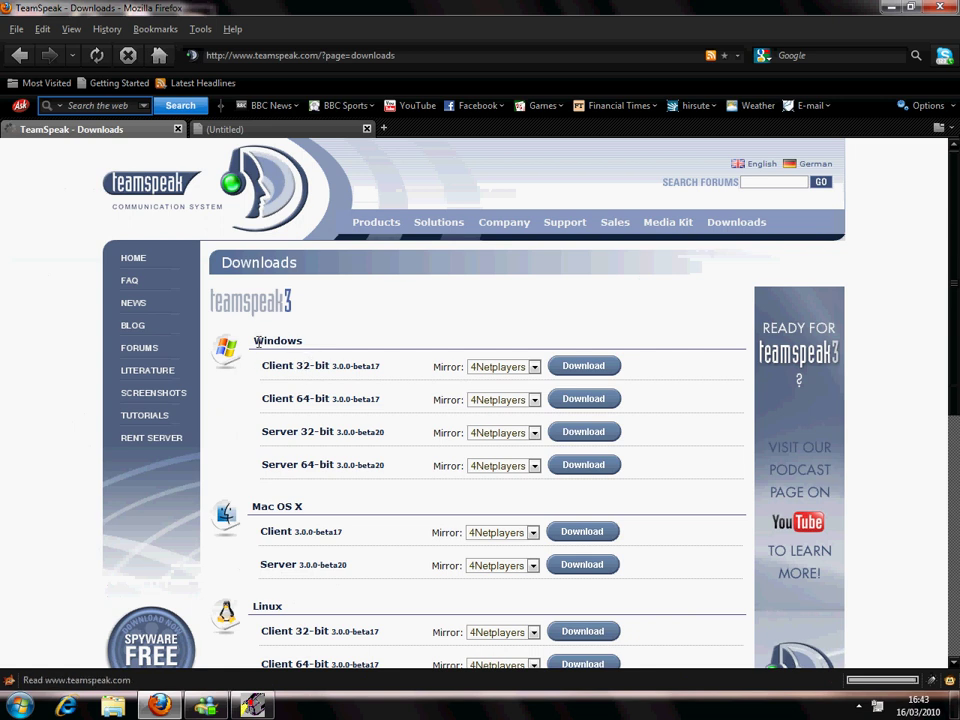
Download the Windows Client 32-bit and accept the licence agreement with 'I agree'.
left_click_drag(247, 373, 355, 378)
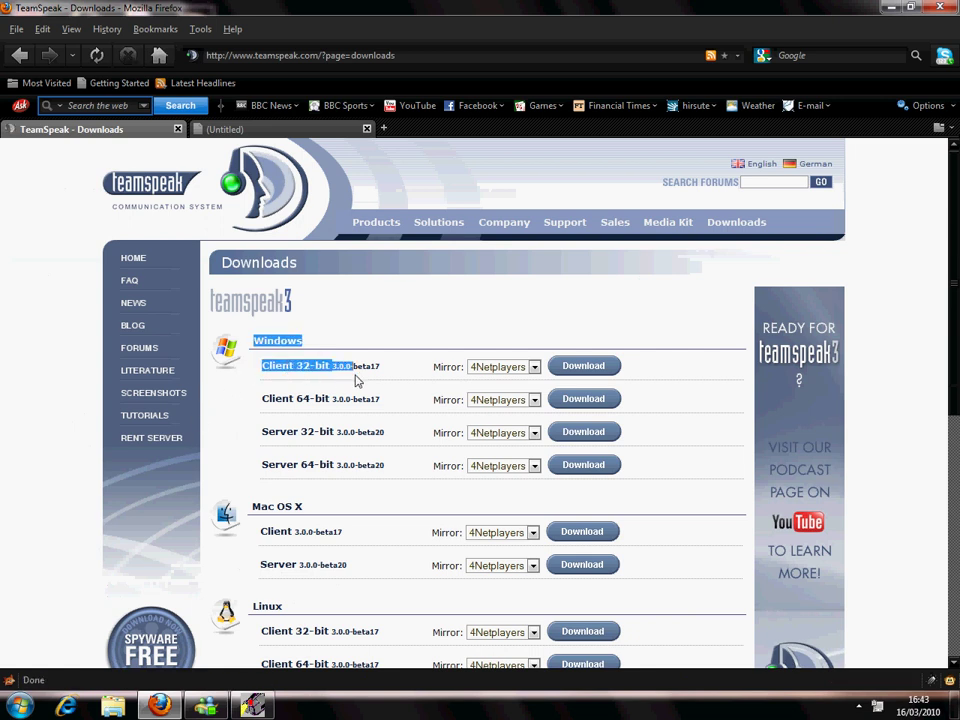
left_click(338, 366)
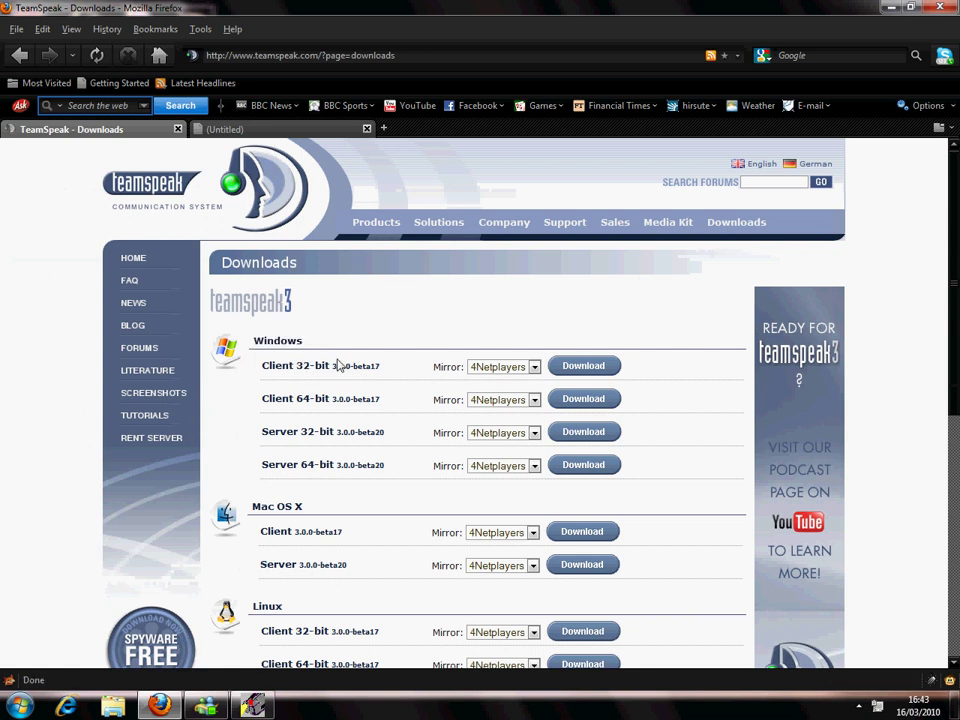
left_click(580, 368)
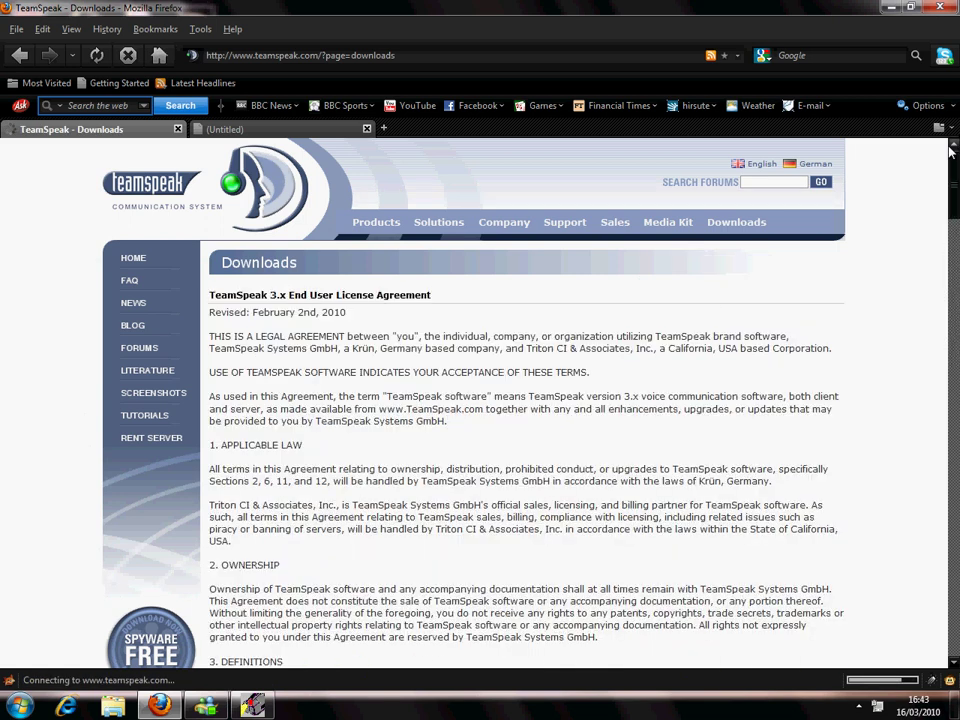
scroll(492, 489, "down", 20)
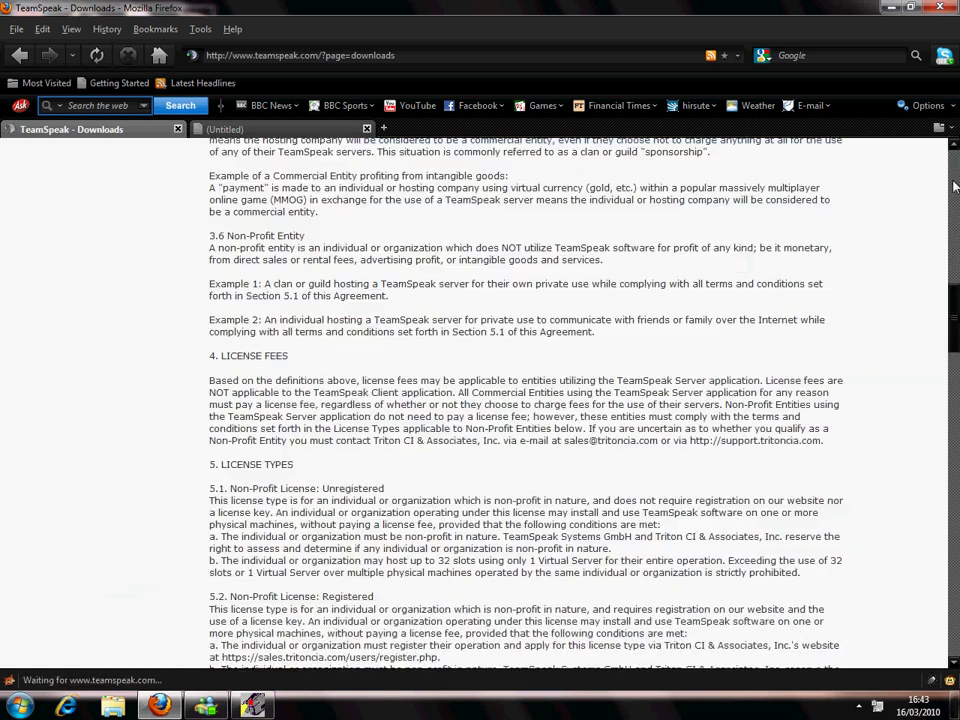
scroll(492, 489, "down", 6)
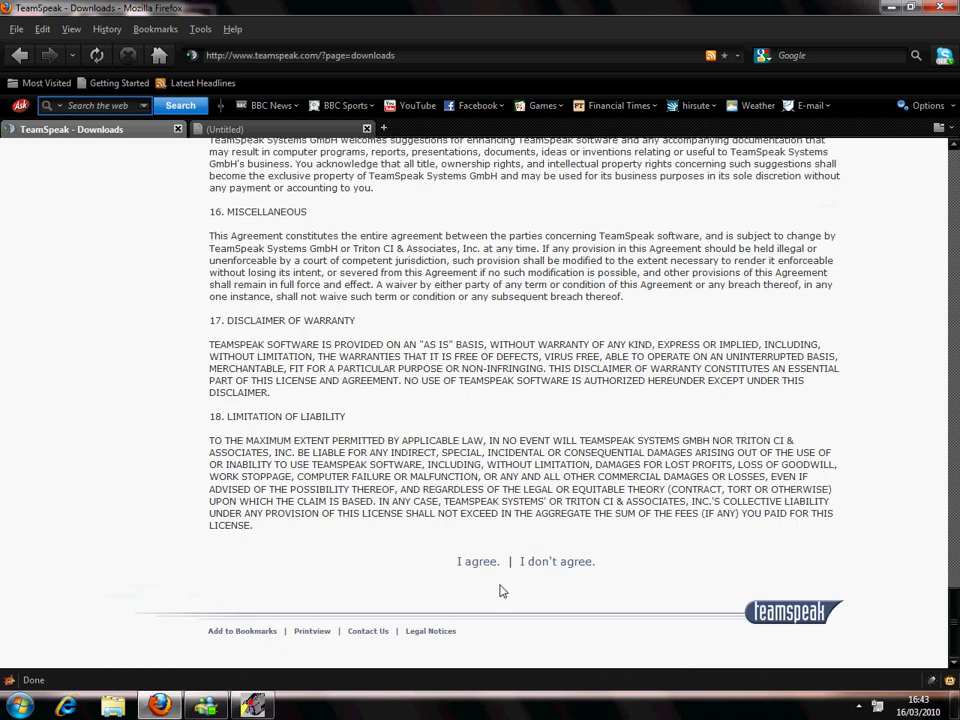
left_click(472, 562)
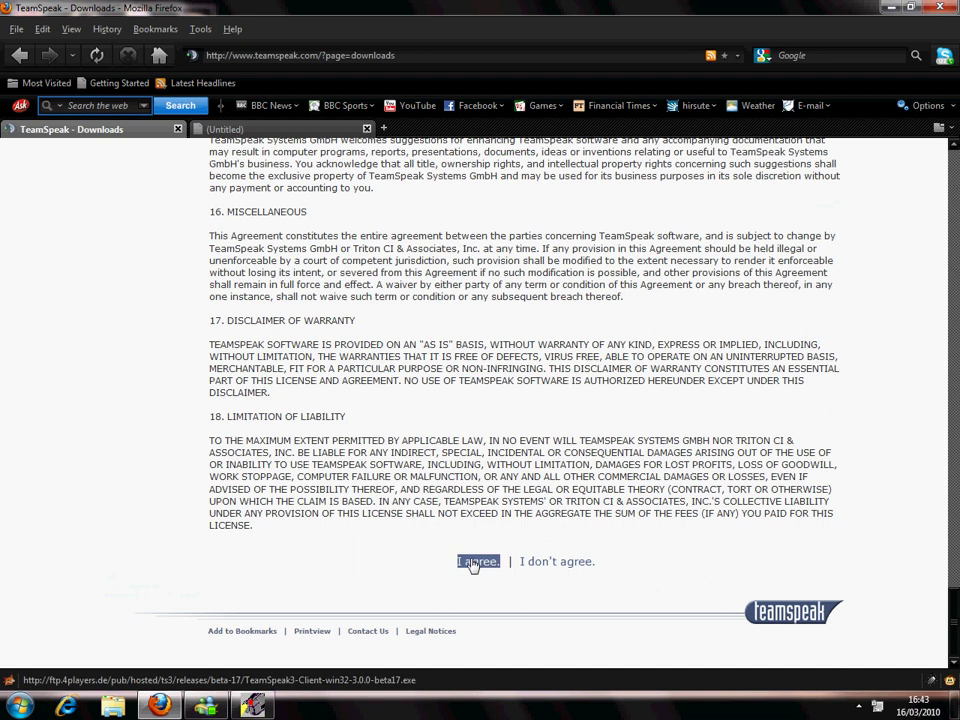
Minimise Firefox, launch the TeamSpeak 3 Client from its desktop icon, and show the Settings menu.
left_click(889, 9)
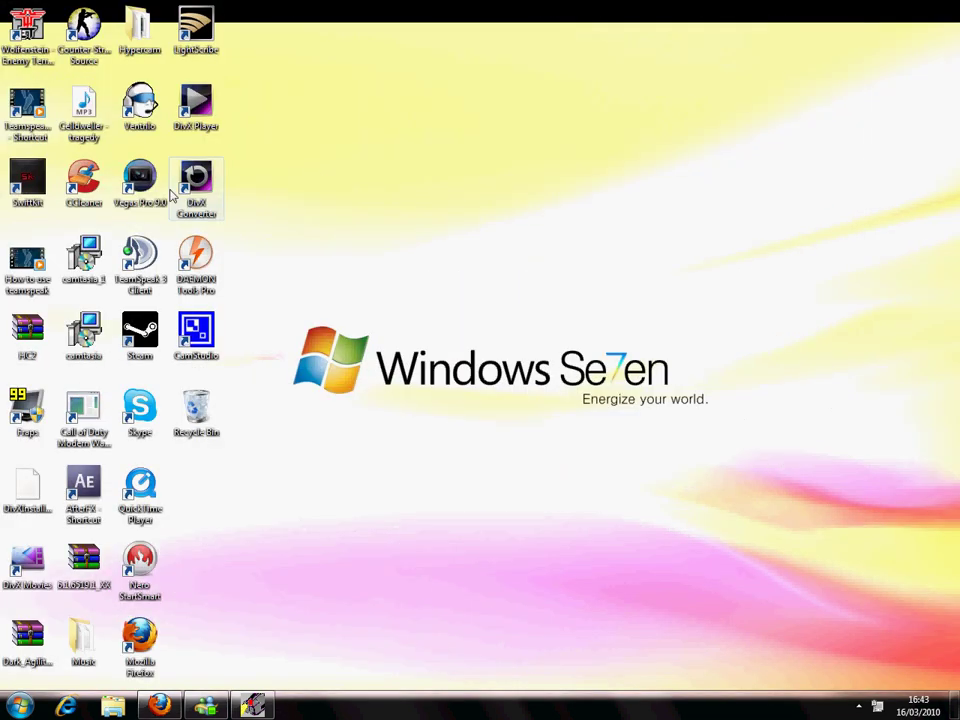
double_click(138, 268)
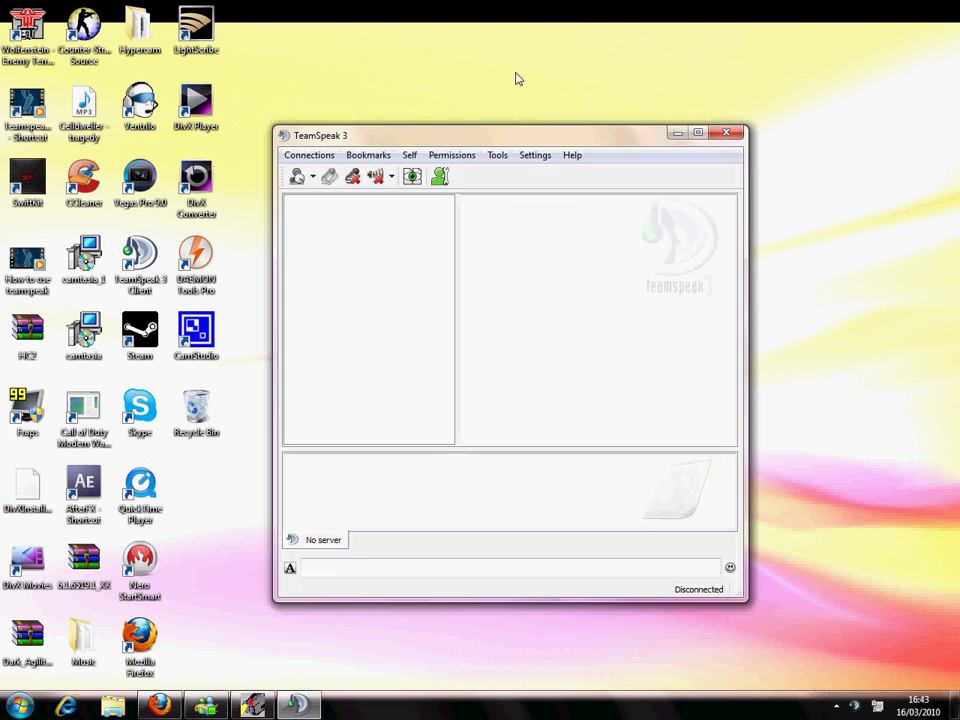
left_click(535, 156)
Run the Setup Wizard to completion with the default nickname and Push-To-Talk activation.
left_click(560, 174)
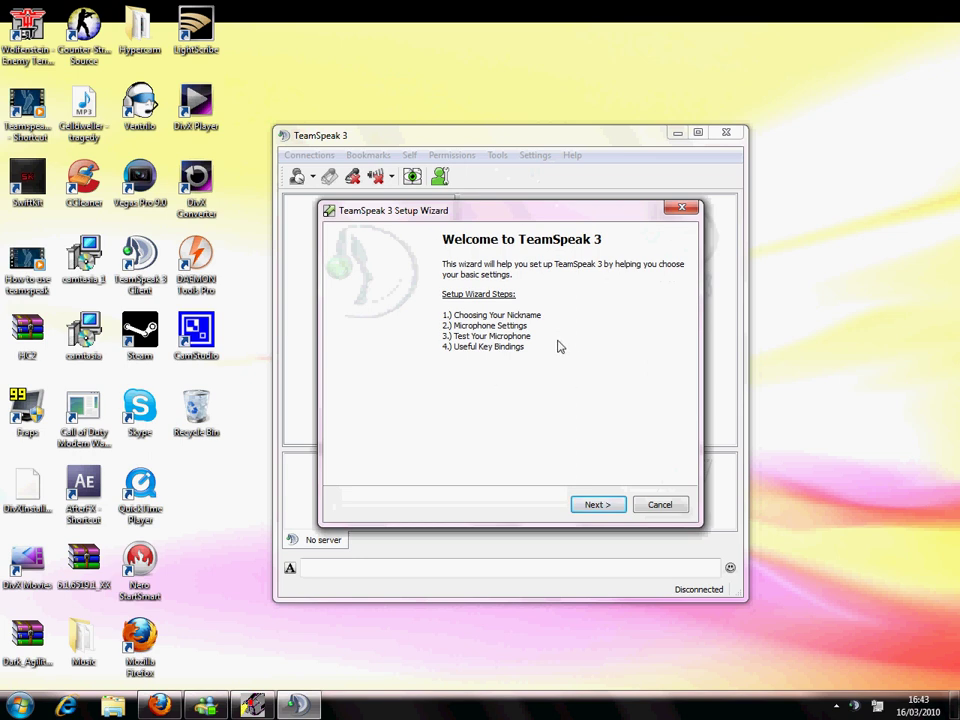
left_click(595, 506)
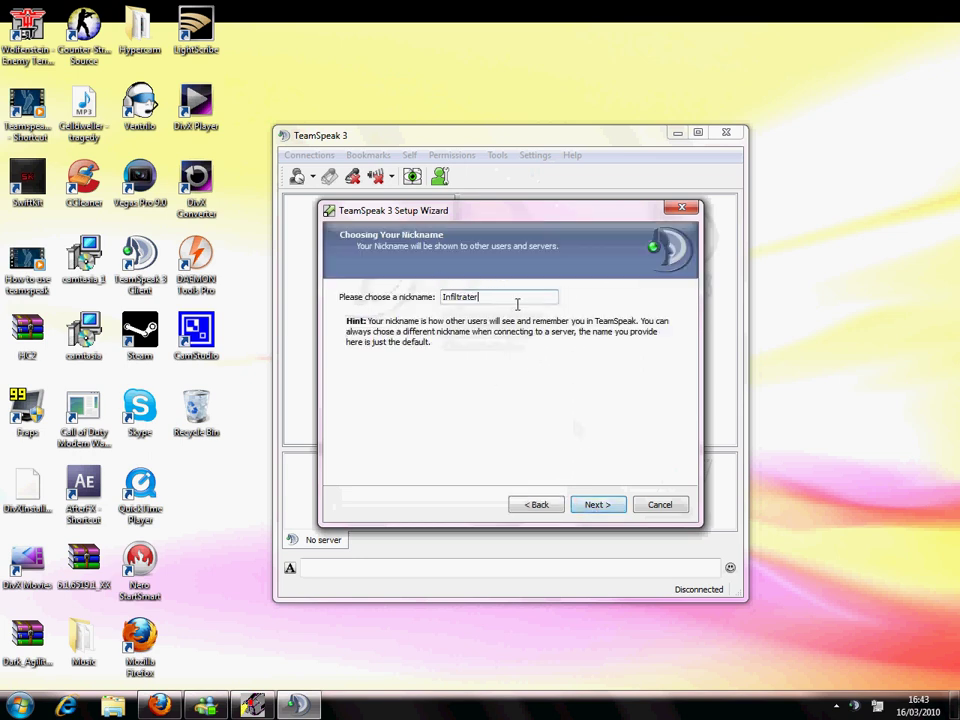
left_click(597, 505)
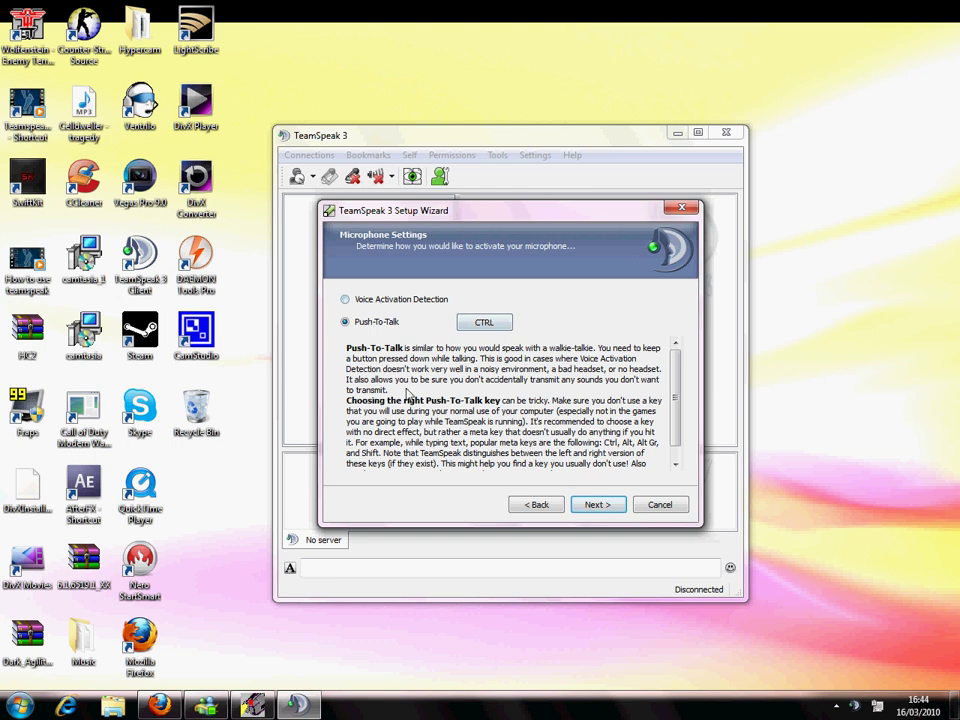
left_click(613, 508)
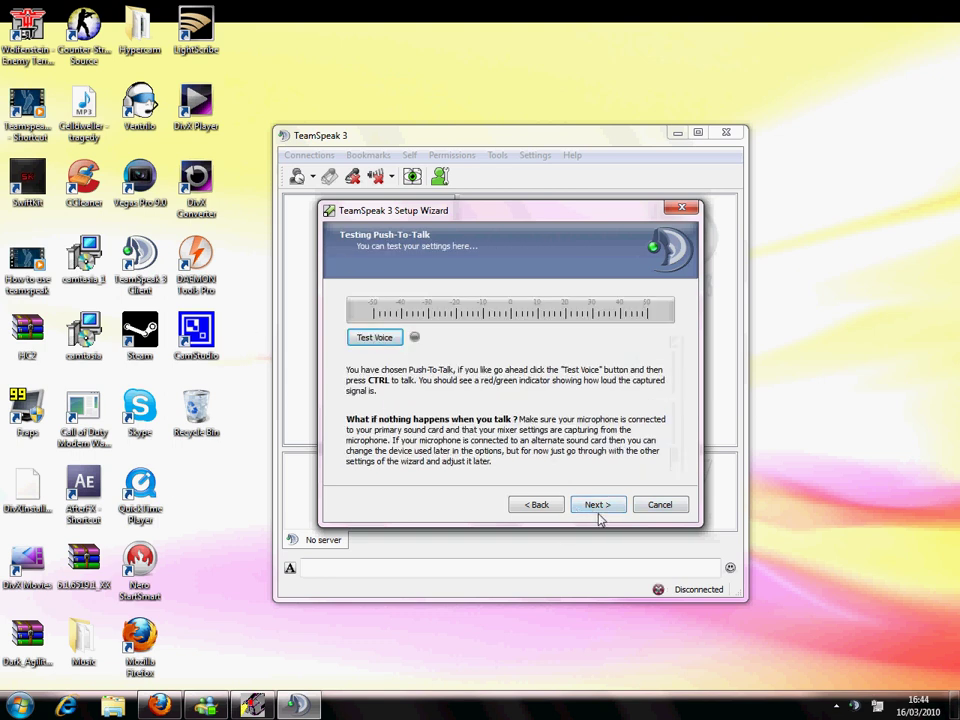
left_click(599, 511)
left_click(594, 509)
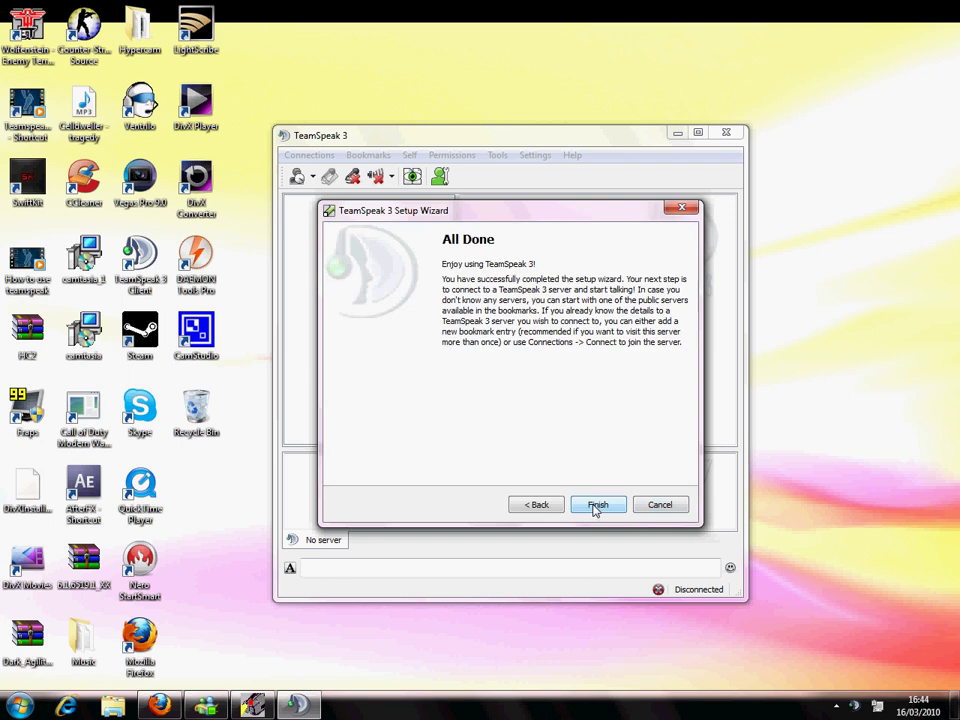
left_click(596, 507)
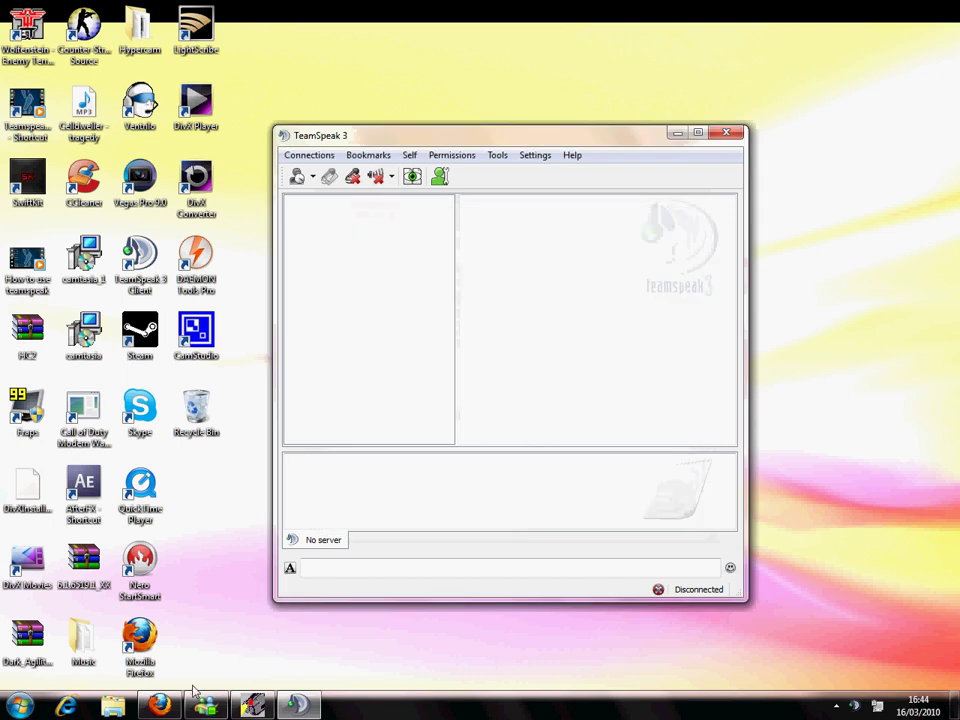
Open TSViewer.com in Firefox and search its server database for 'Public'.
left_click(163, 706)
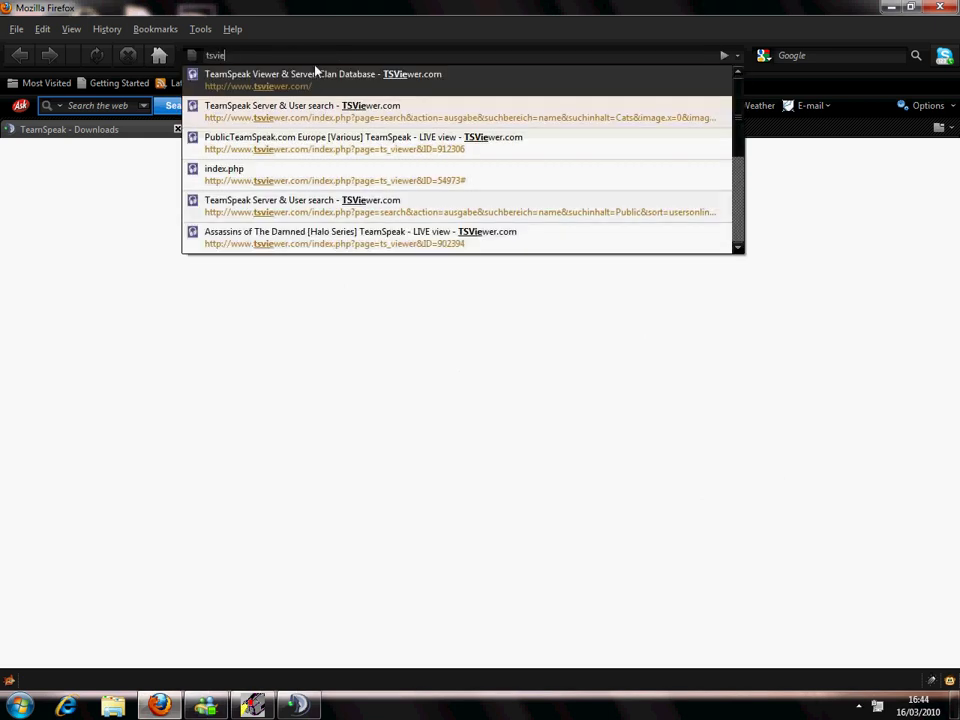
left_click(312, 79)
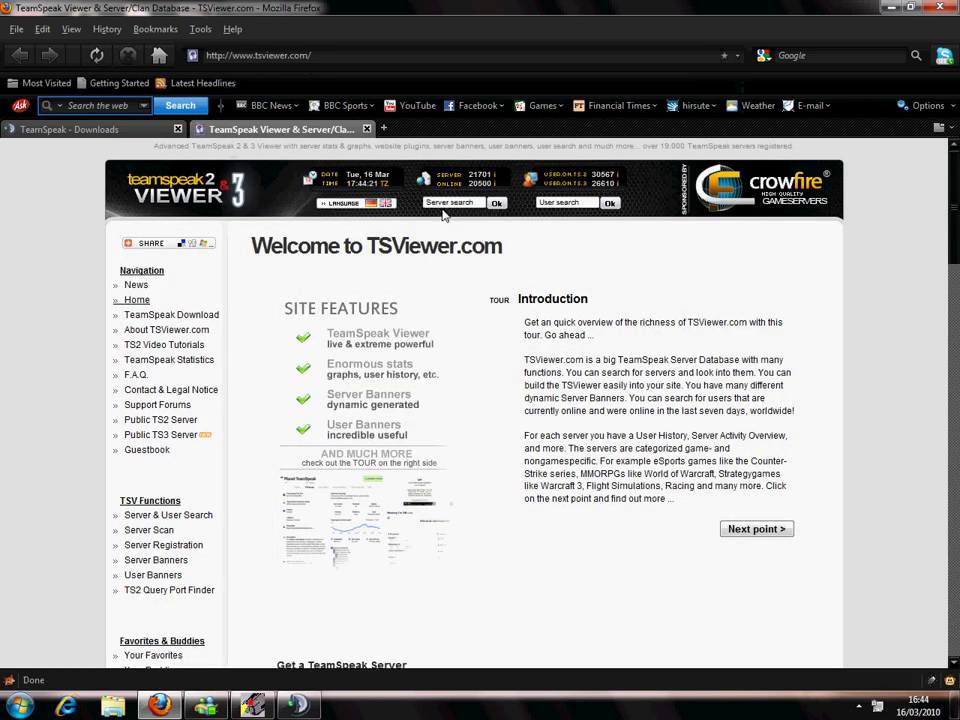
left_click(443, 204)
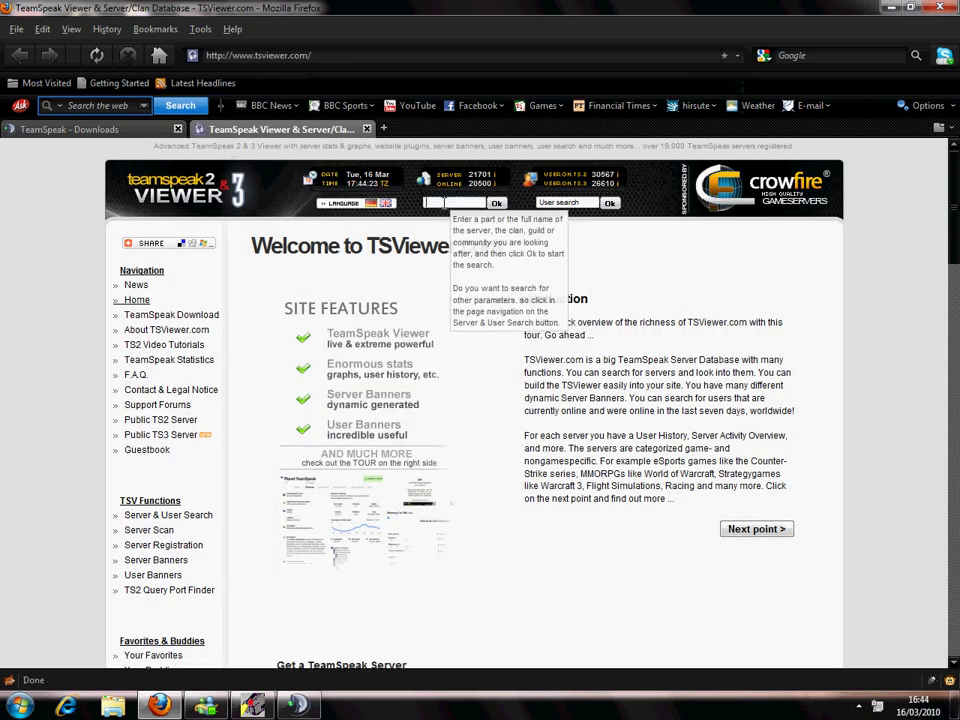
type("Public")
key("Return")
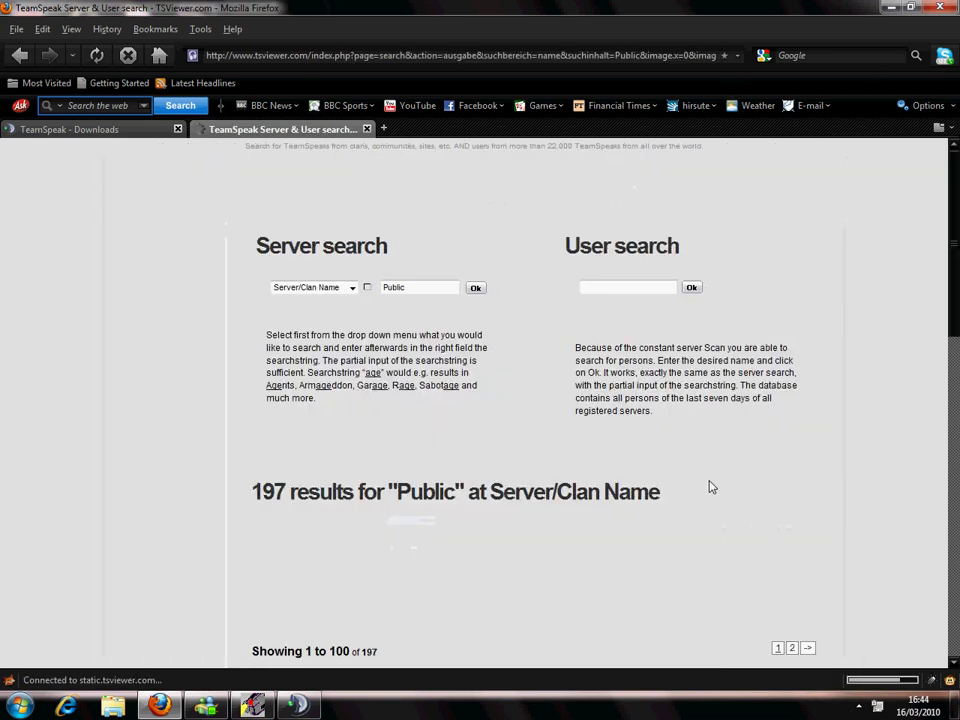
Sort the results by users and open the PublicTeamSpeak.com Europe server page.
scroll(709, 487, "down", 5)
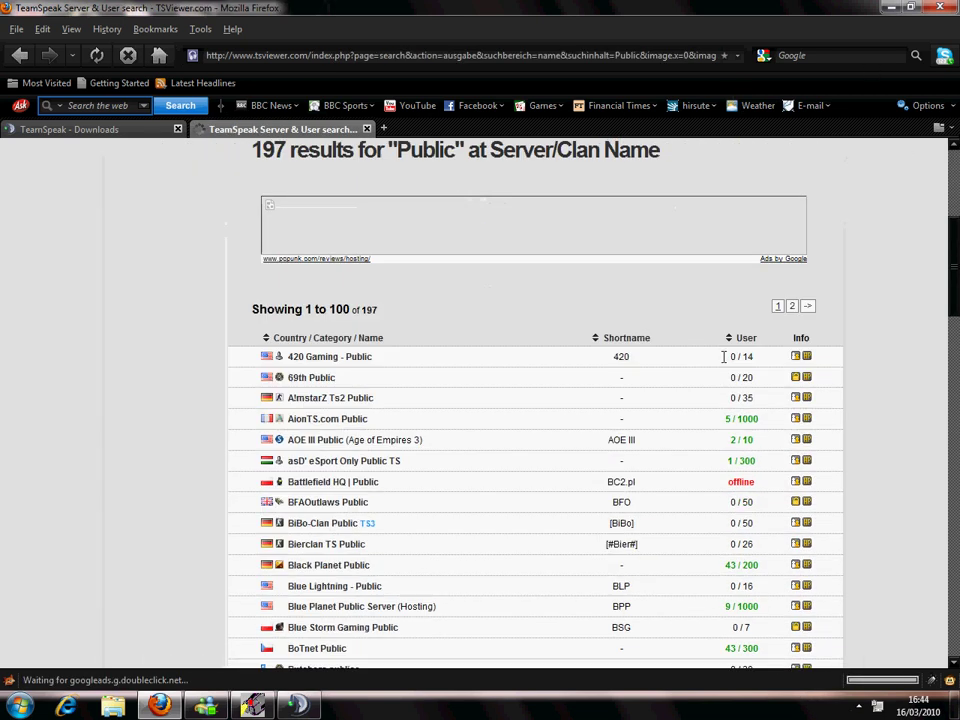
left_click(746, 340)
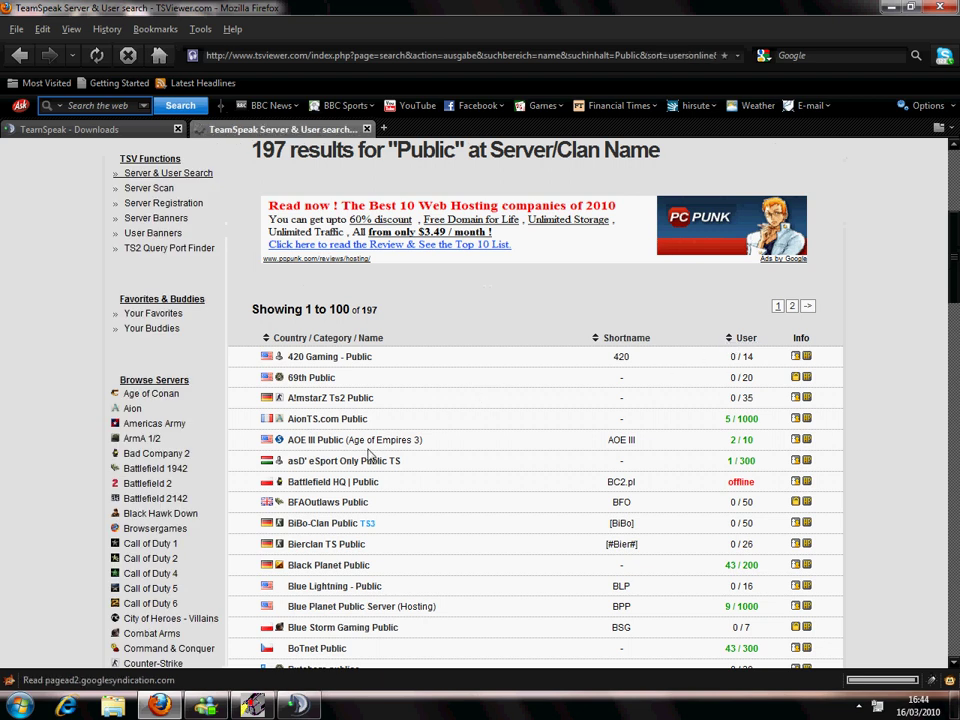
scroll(275, 492, "down", 6)
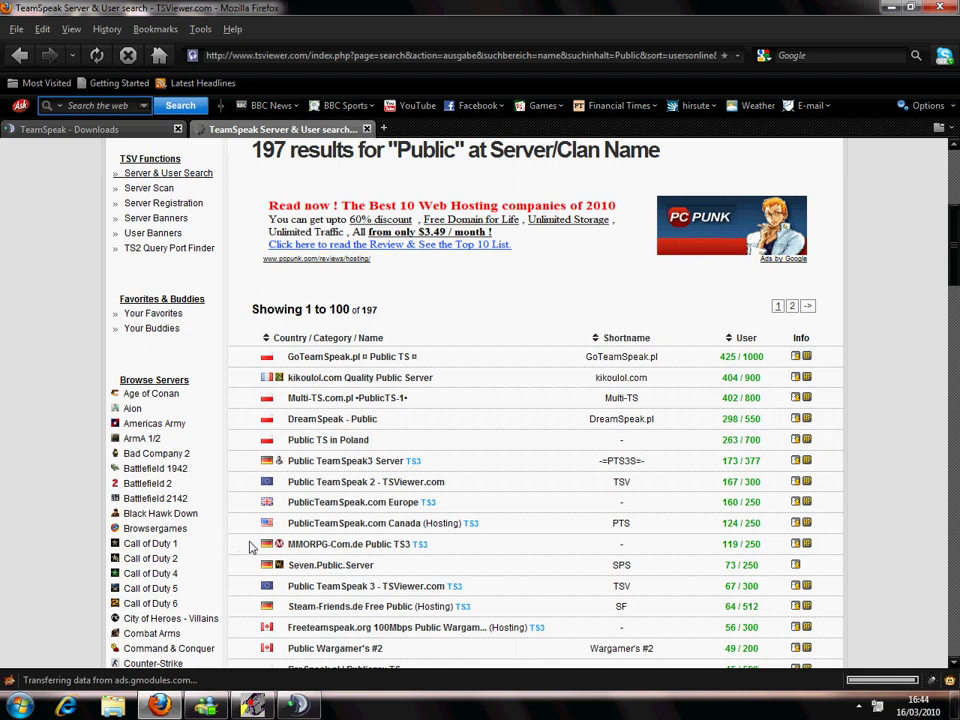
double_click(428, 503)
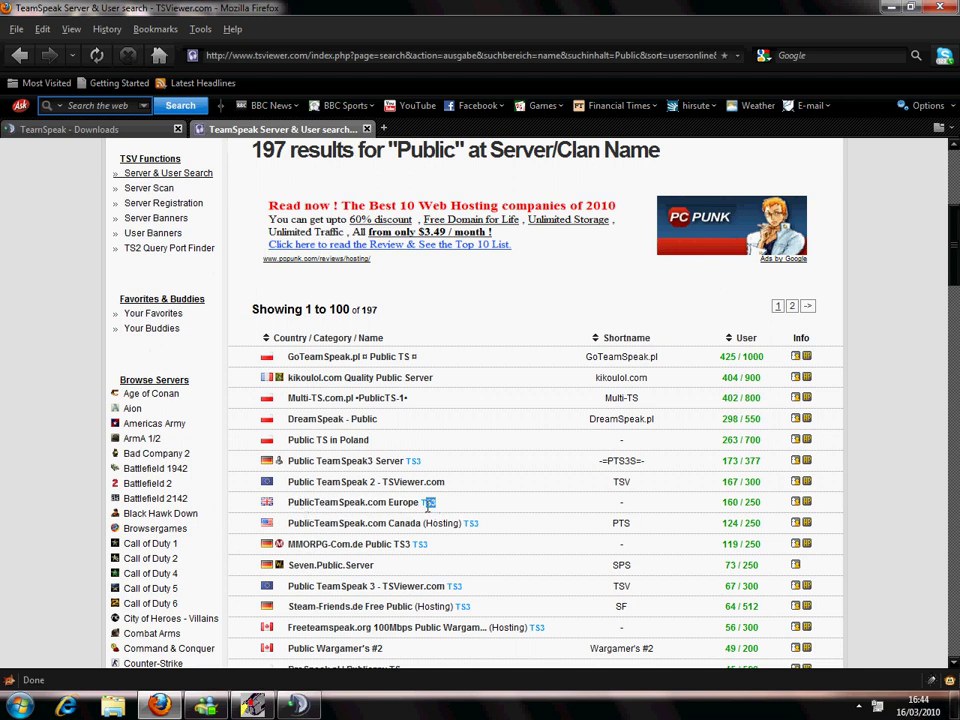
double_click(426, 508)
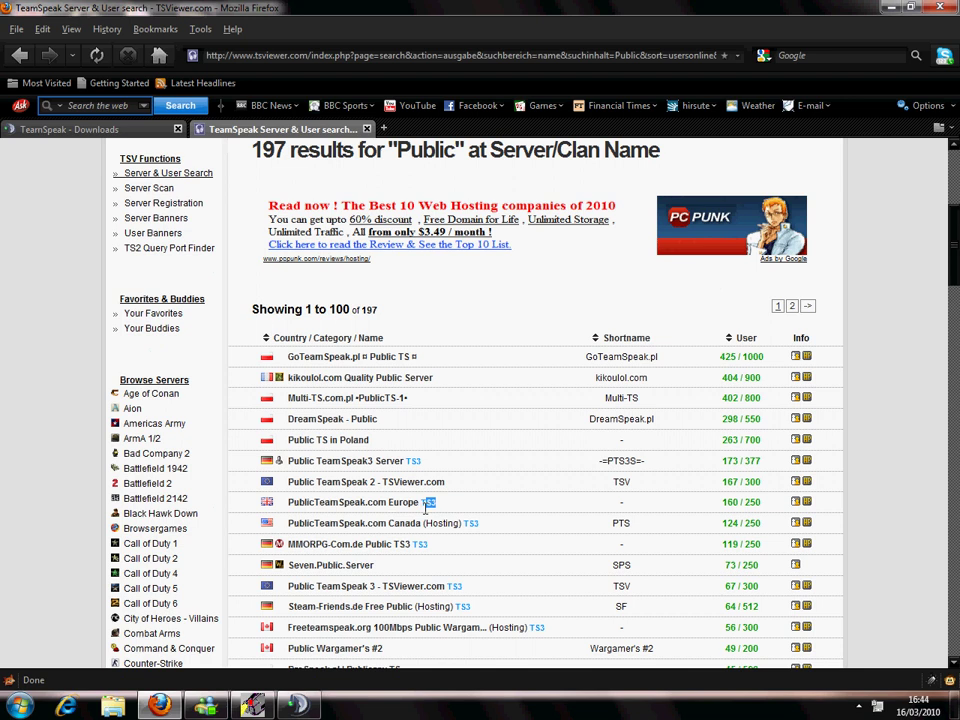
left_click(375, 508)
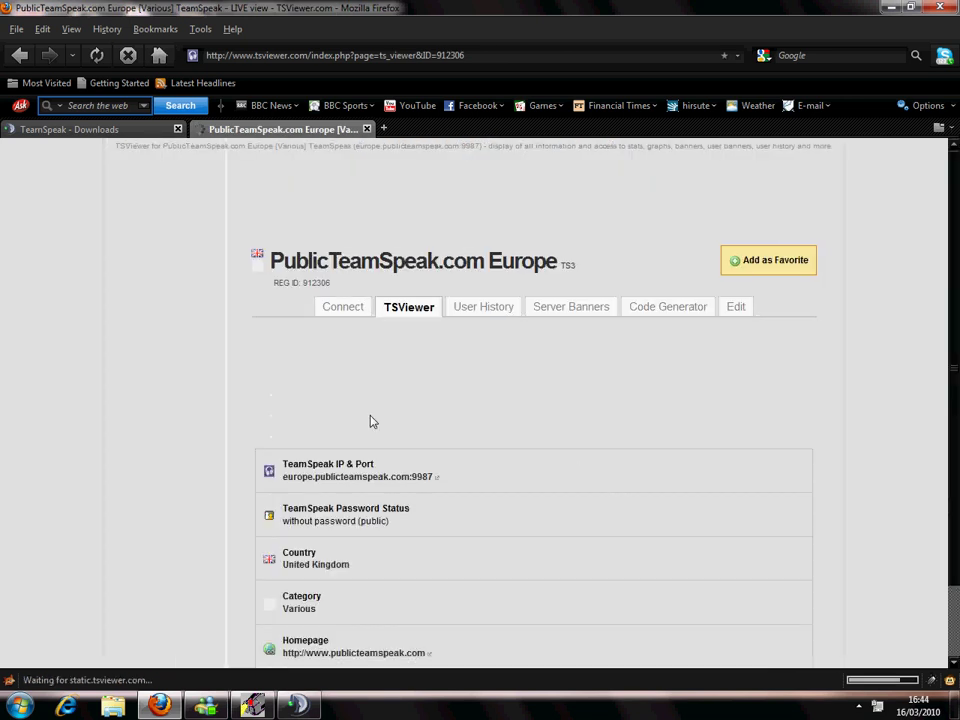
Copy the server address europe.publicteamspeak.com from the page.
scroll(304, 370, "down", 3)
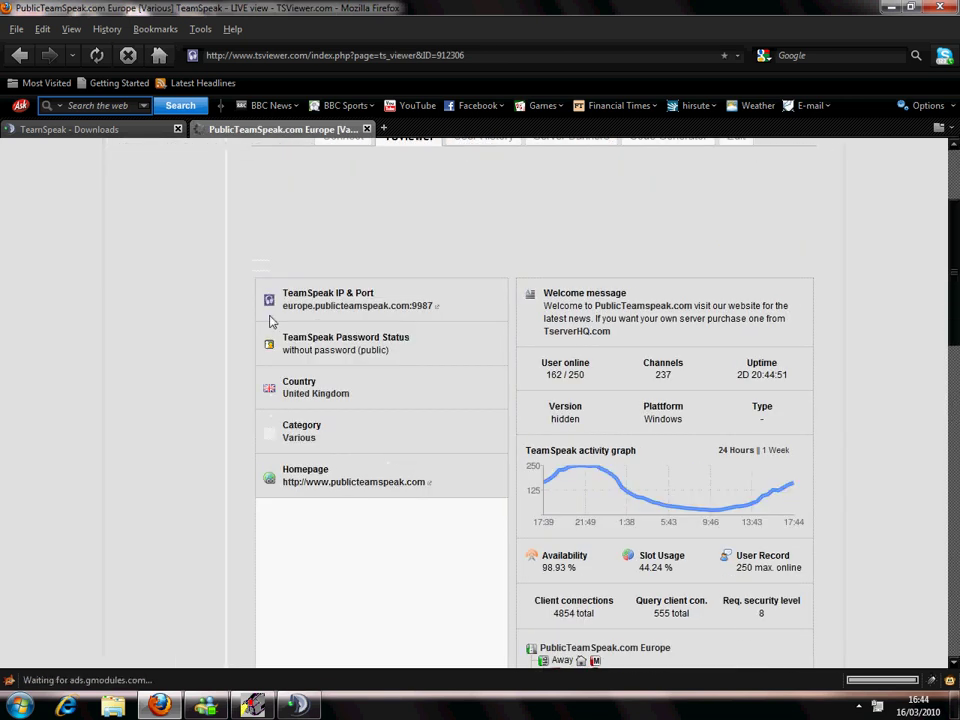
left_click_drag(284, 306, 411, 317)
key("ctrl+c")
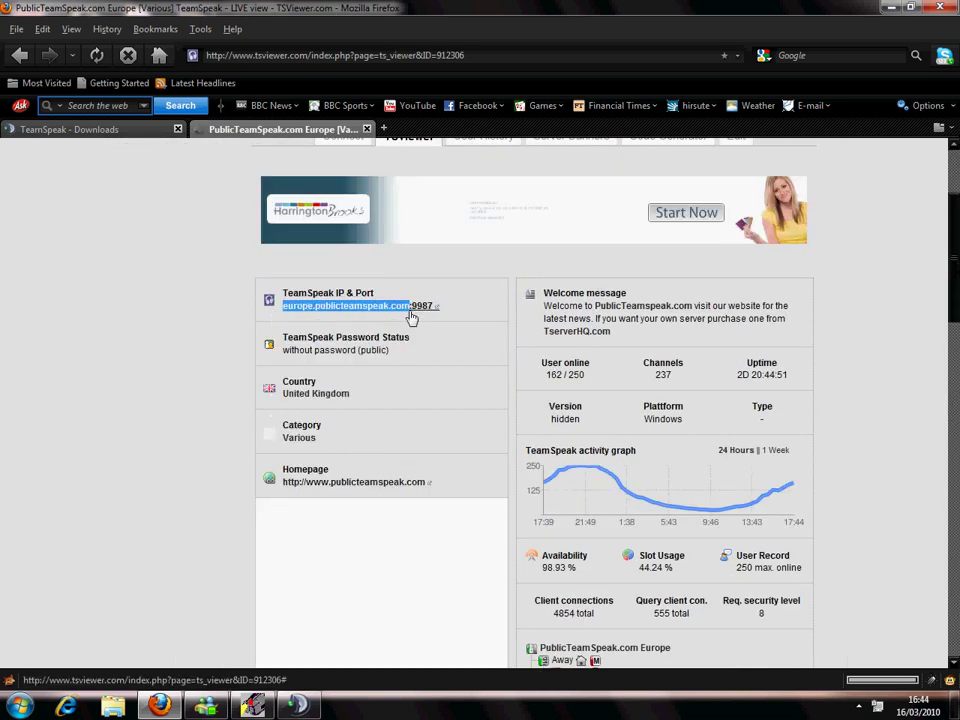
right_click(410, 316)
left_click(426, 418)
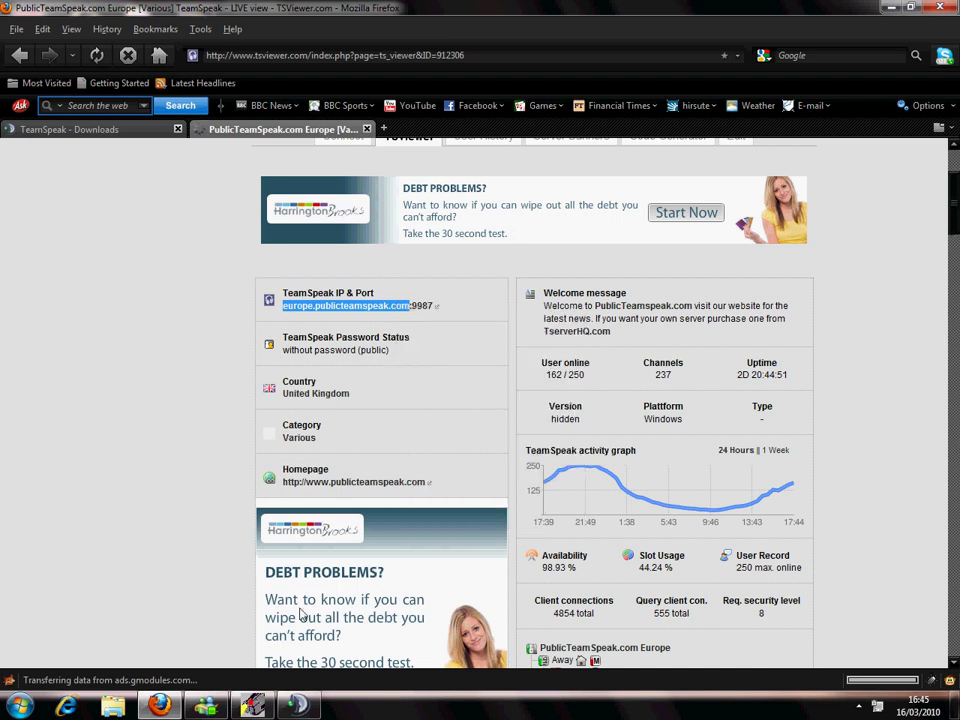
Open the TeamSpeak Connect dialog and paste europe.publicteamspeak.com into the Address field.
left_click(297, 705)
left_click(309, 155)
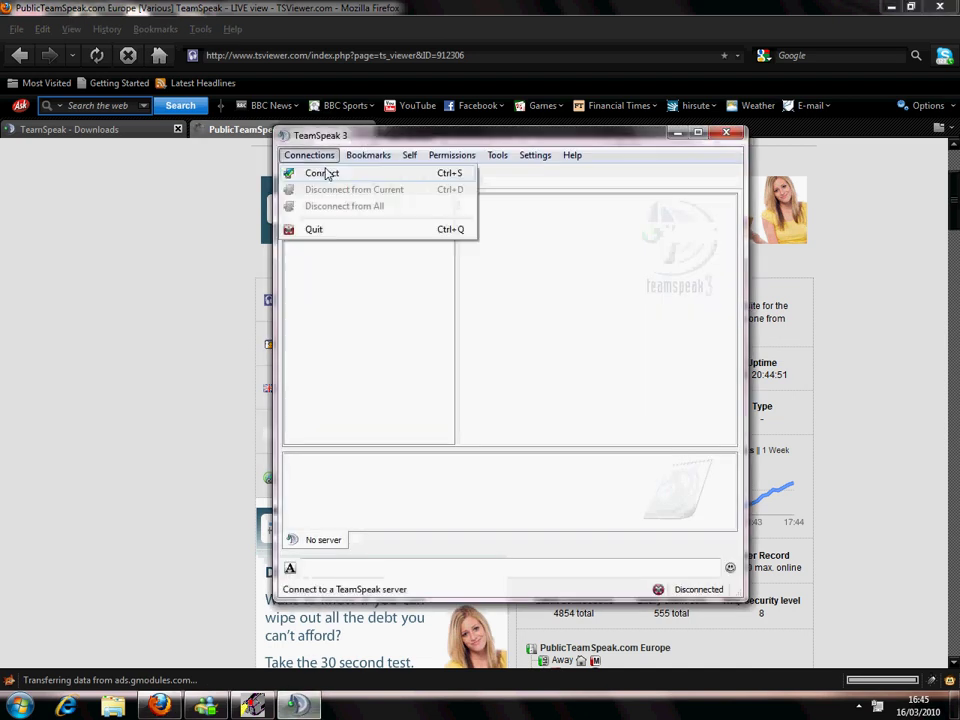
left_click(324, 171)
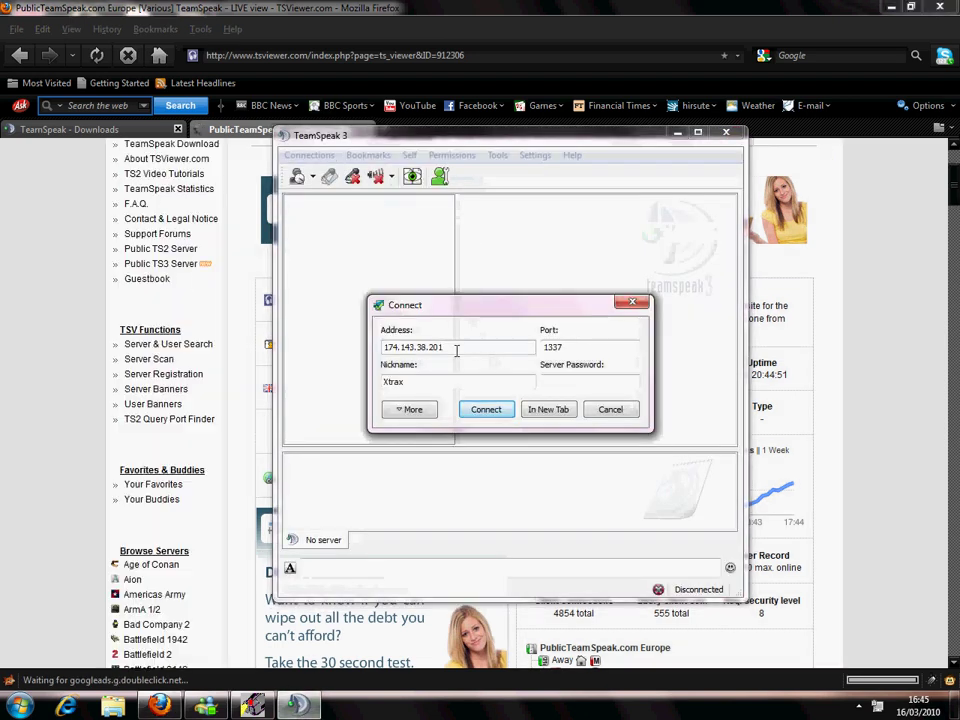
left_click(456, 349)
key("ctrl+a")
key("ctrl+v")
Replace port 1337 with 9987 and connect to the server.
left_click(259, 403)
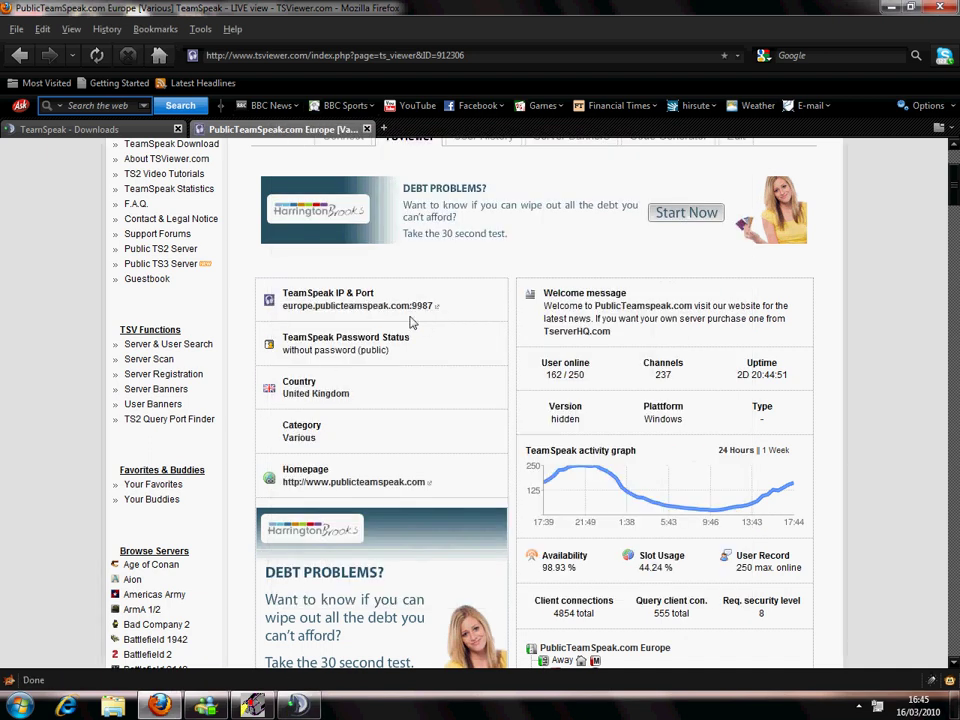
left_click_drag(410, 313, 433, 318)
key("alt+Tab")
left_click_drag(626, 347, 513, 344)
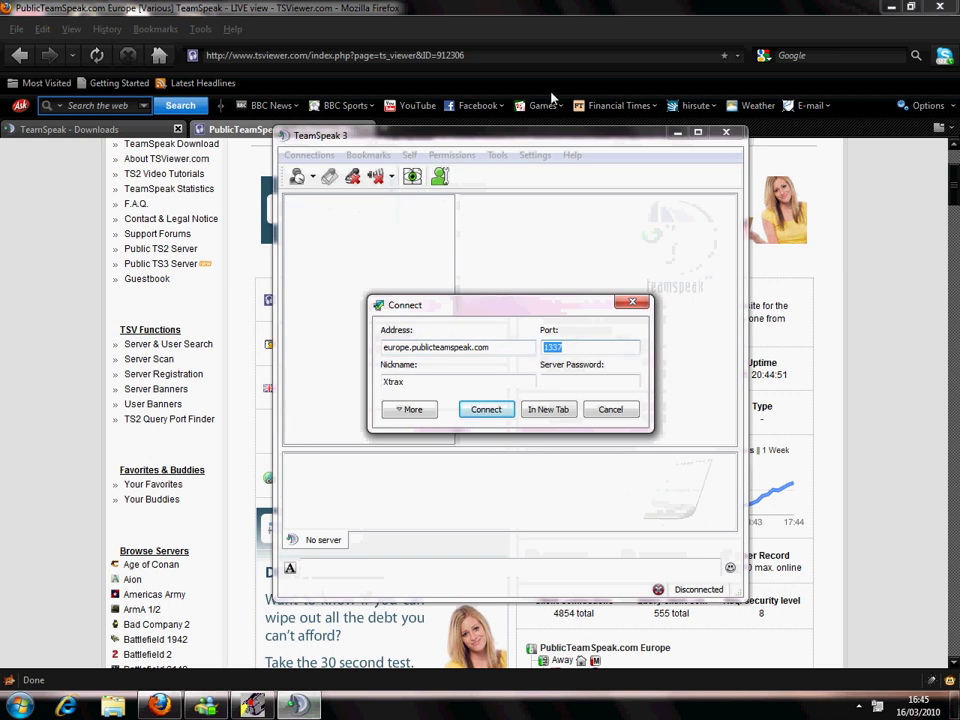
left_click_drag(540, 134, 535, 166)
left_click_drag(594, 304, 755, 318)
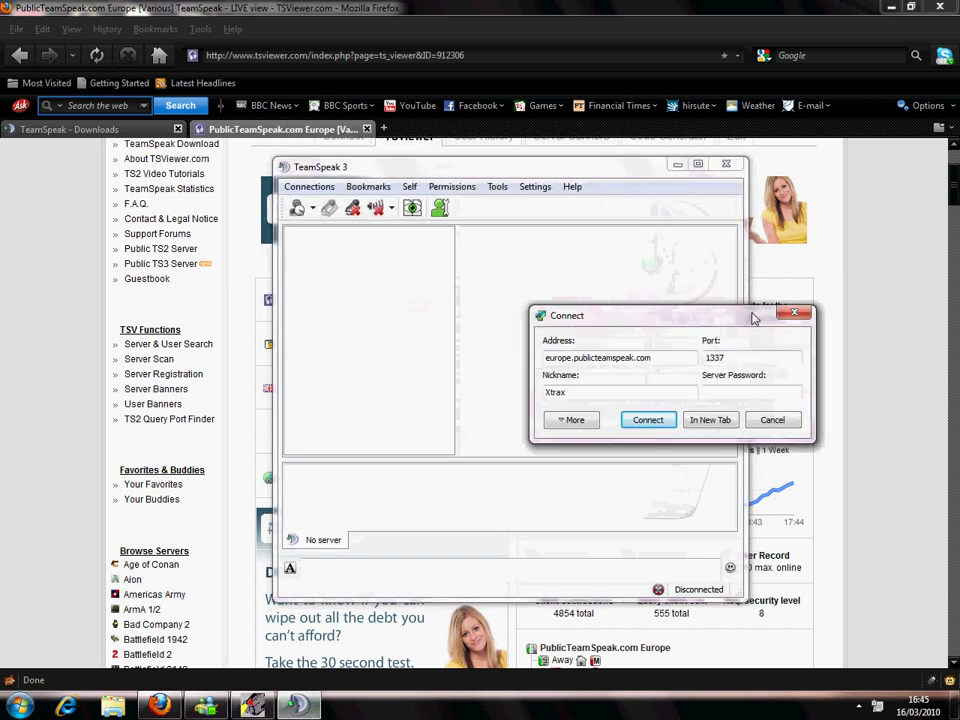
key("alt+Tab")
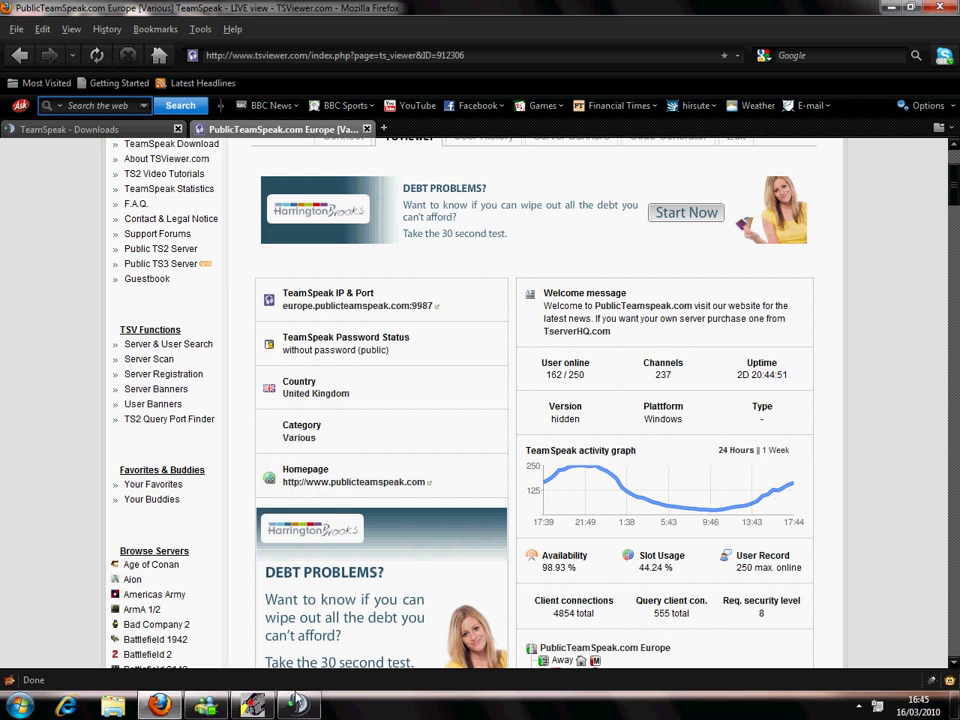
key("alt+Tab")
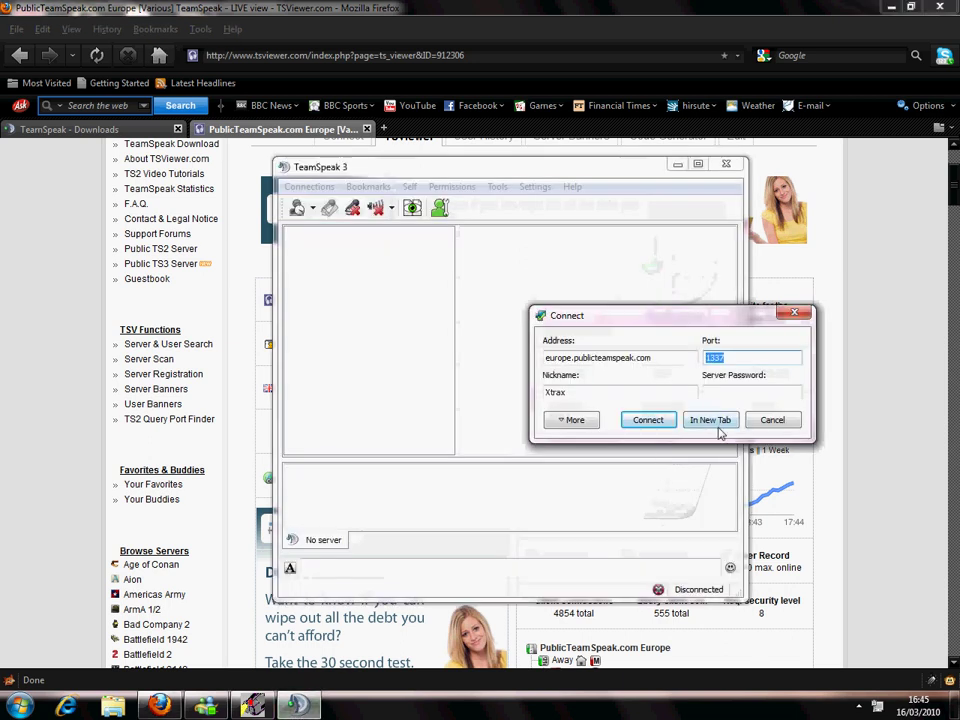
type("9987")
key("Return")
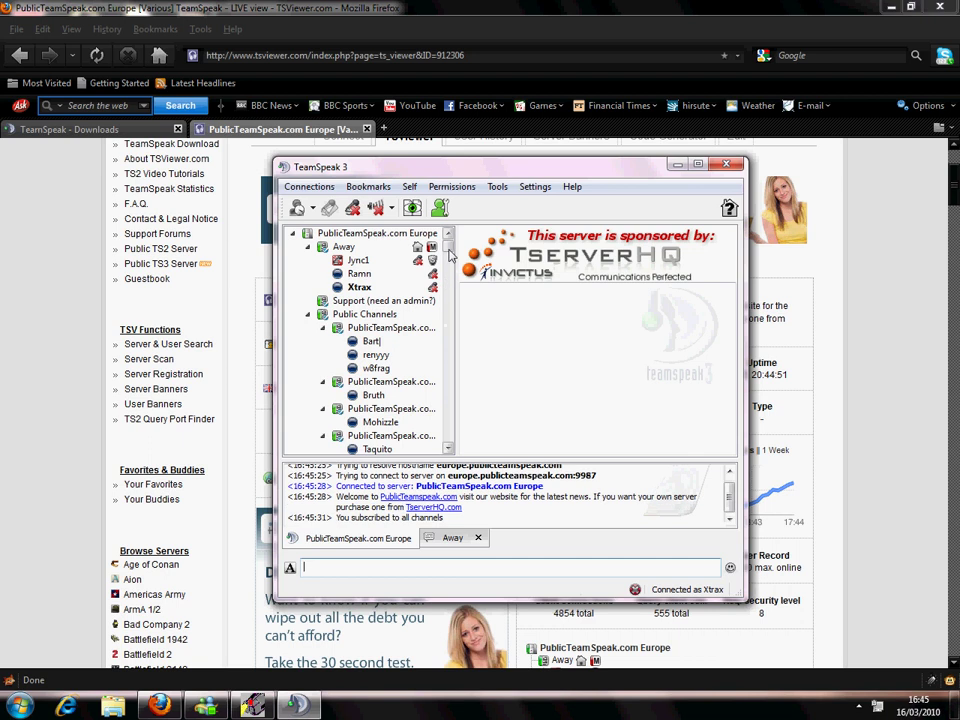
Join the PublicTeamSpeak.com 2 channel.
left_click_drag(449, 253, 449, 404)
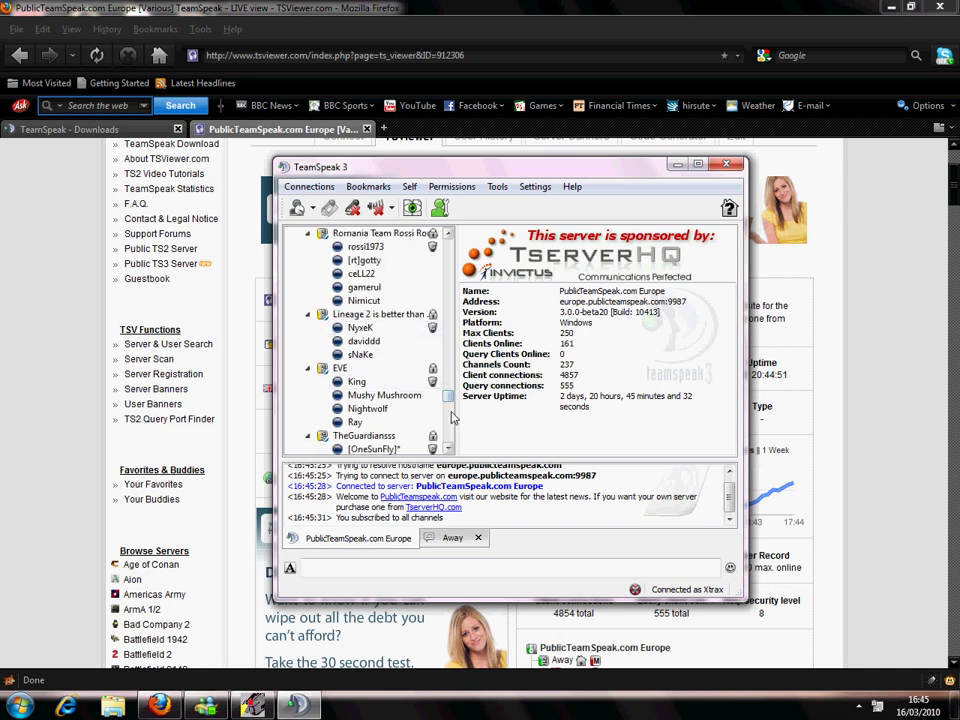
left_click_drag(451, 396, 449, 250)
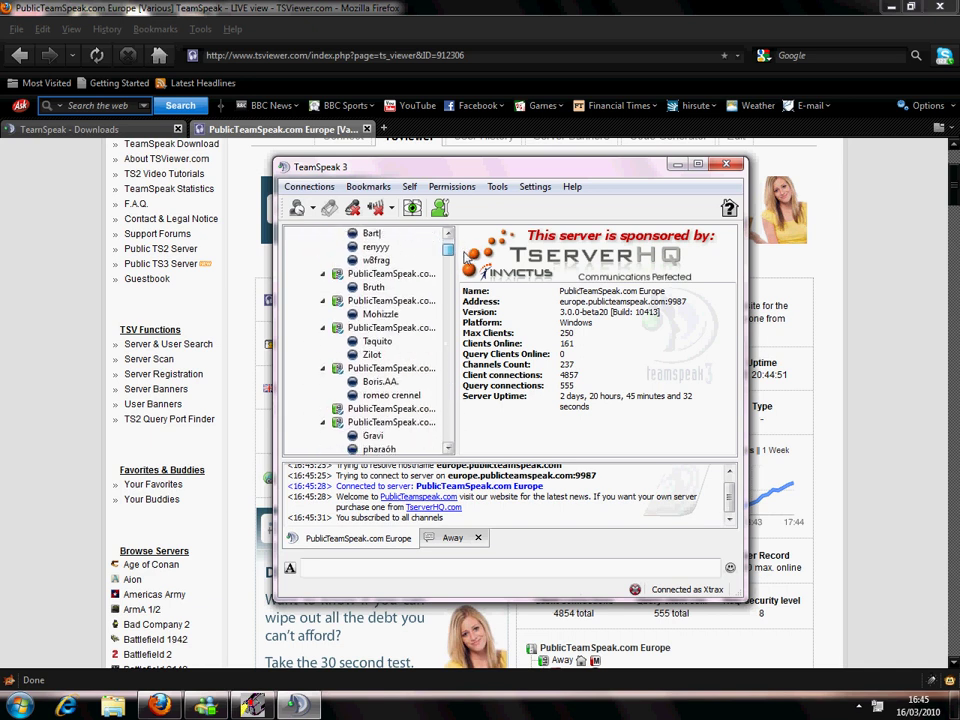
double_click(402, 302)
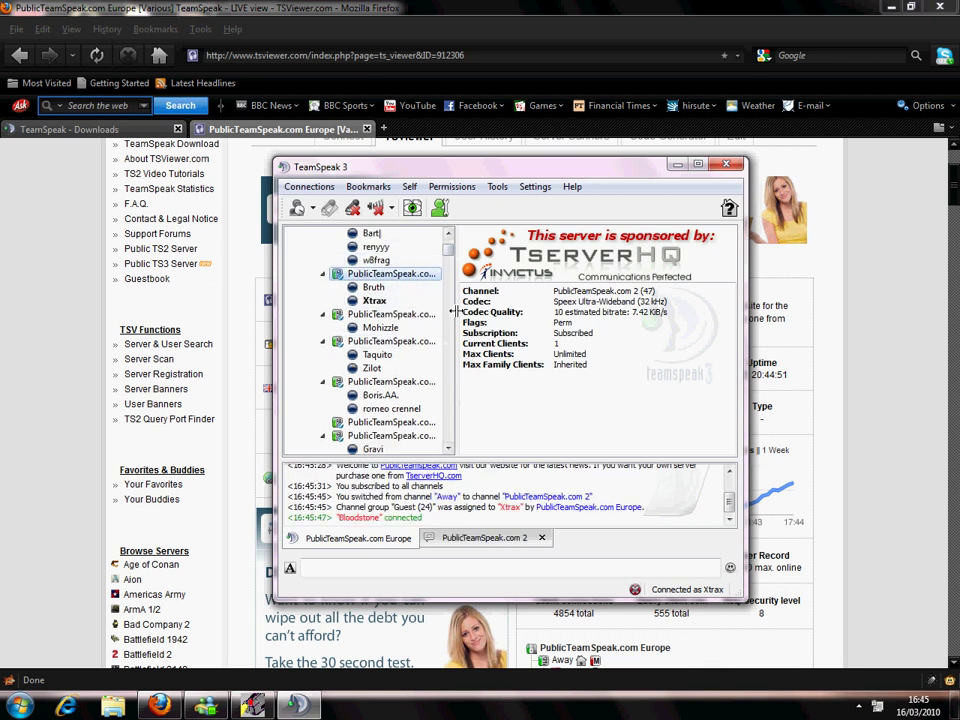
left_click_drag(452, 311, 456, 312)
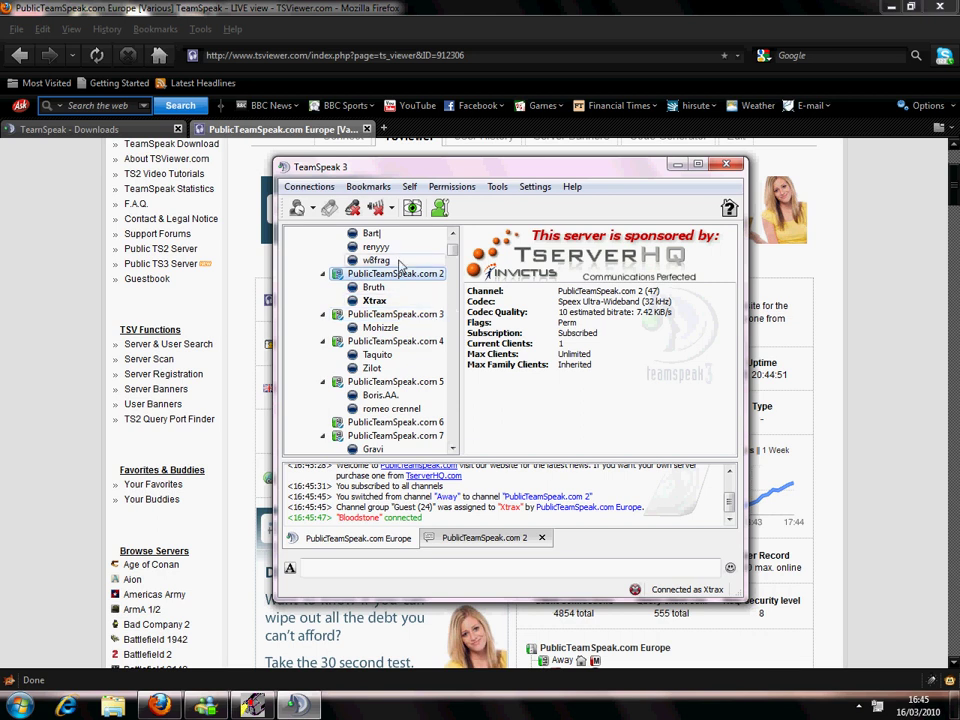
Disconnect from the current server and close the TeamSpeak window.
left_click(318, 186)
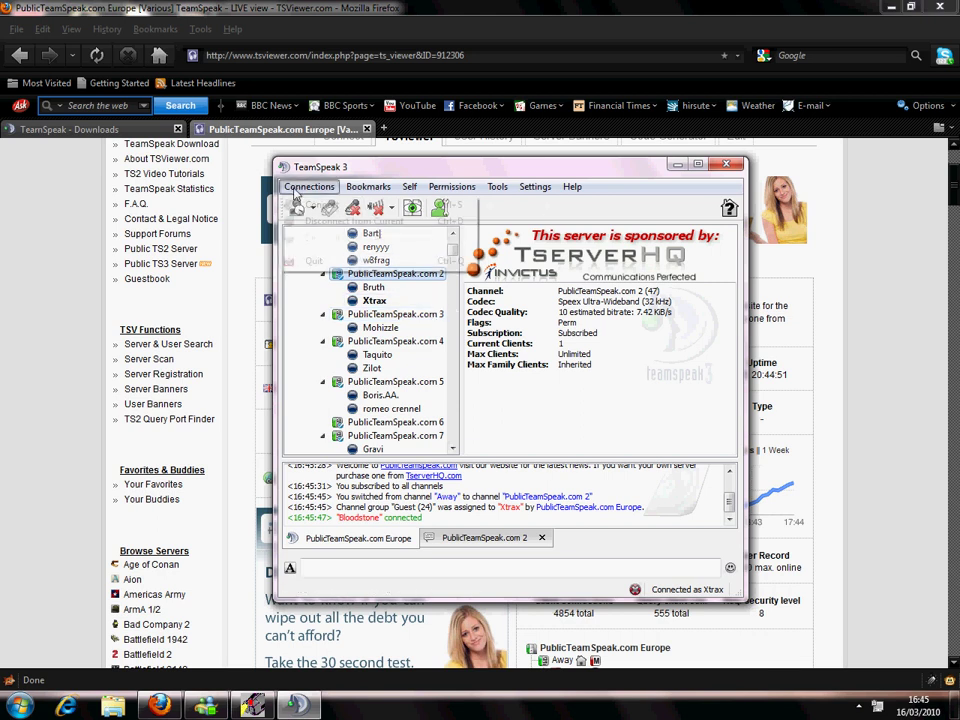
left_click(315, 220)
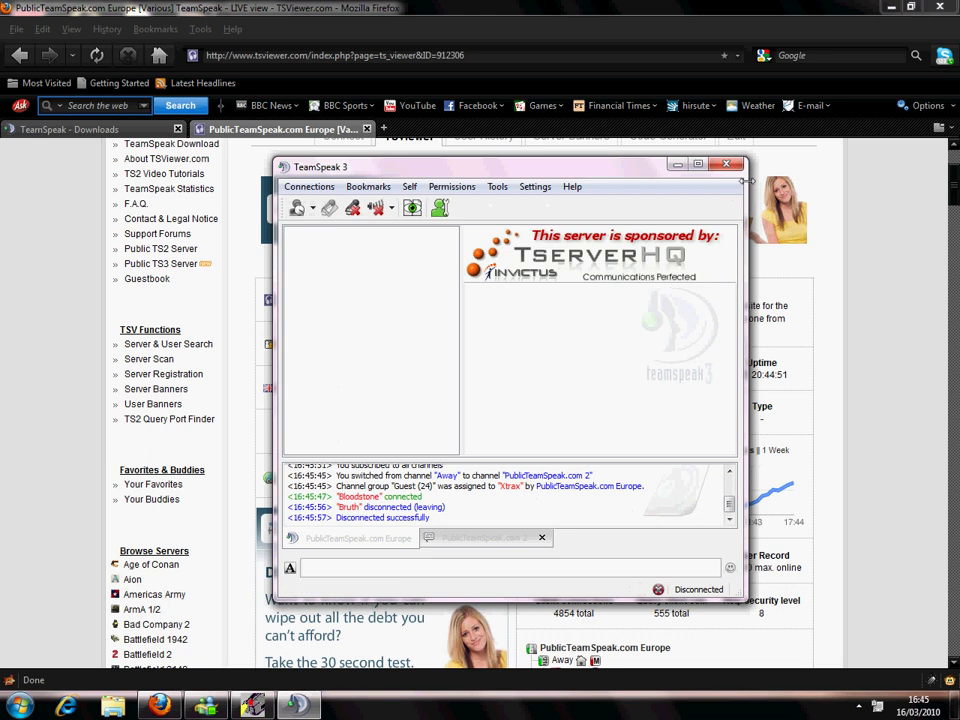
left_click(731, 166)
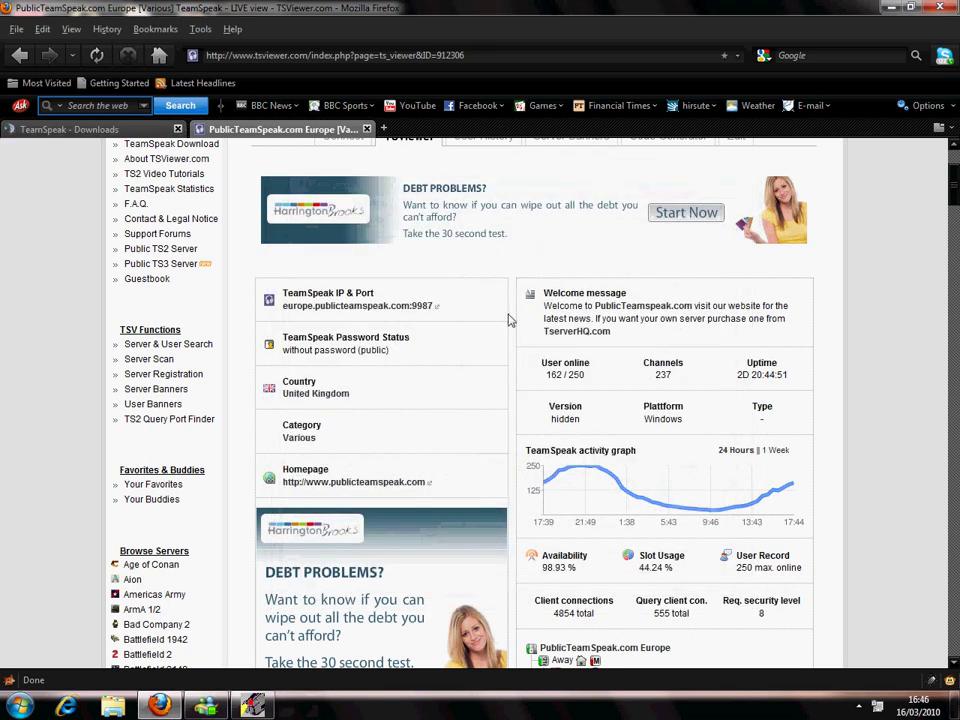
Scroll the PublicTeamSpeak.com Europe page to view its live channel tree and game categories.
scroll(508, 317, "down", 5)
left_click_drag(99, 293, 120, 400)
left_click(3, 362)
scroll(40, 378, "down", 20)
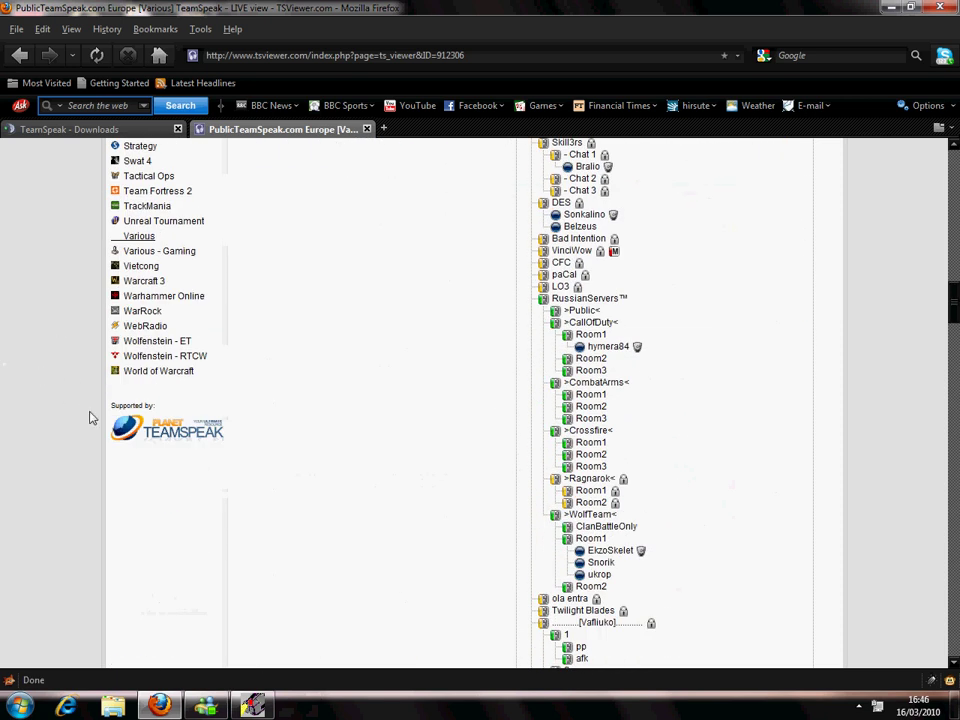
mouse_move(151, 381)
scroll(151, 381, "up", 3)
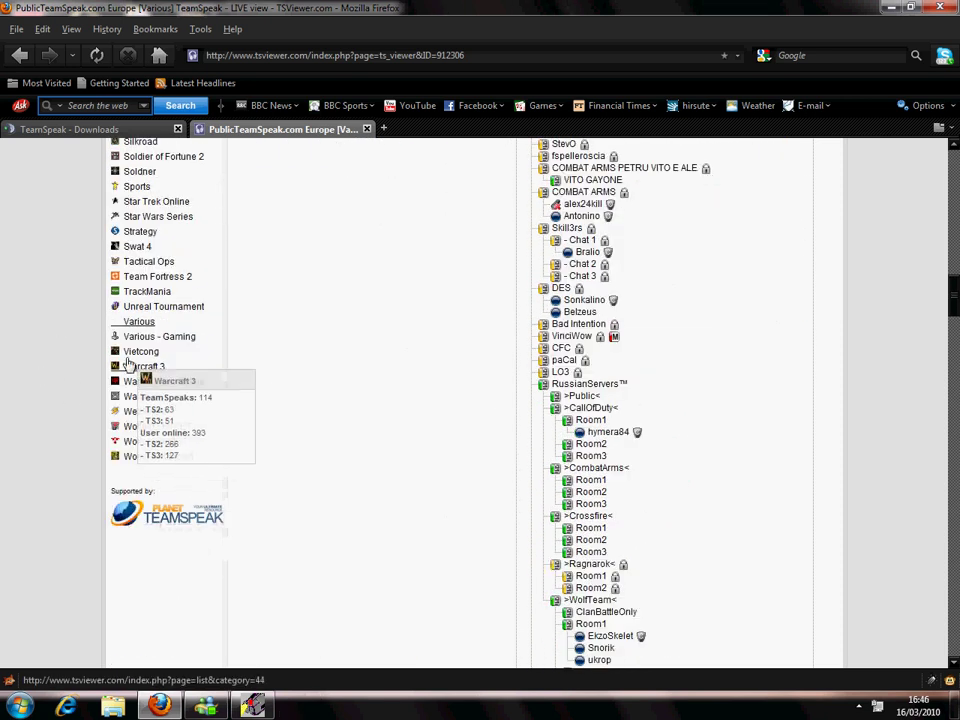
scroll(57, 383, "up", 2)
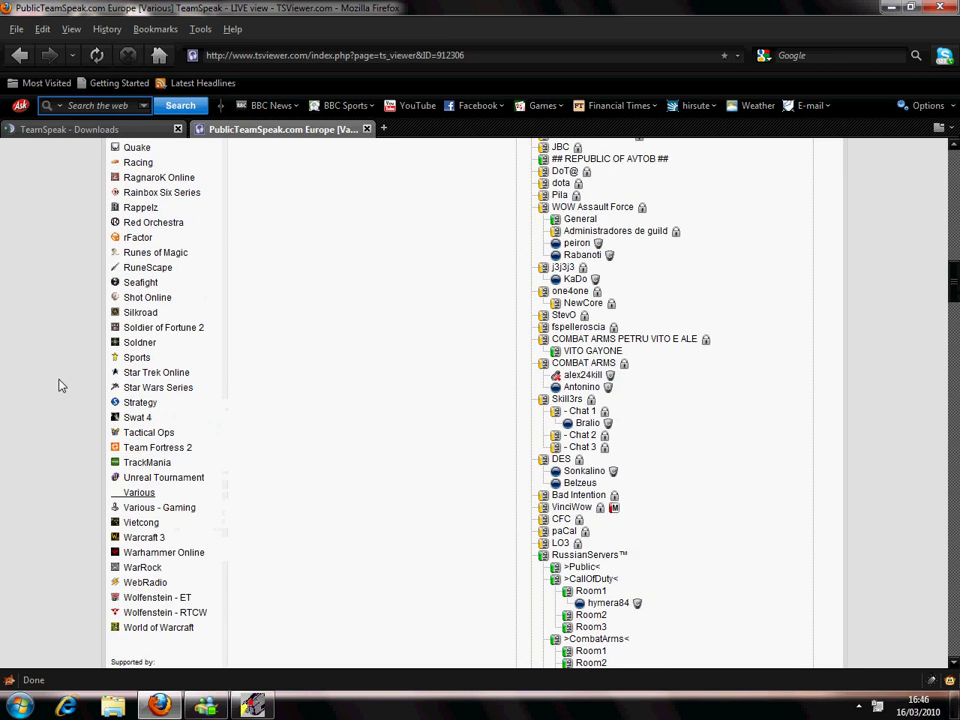
Minimise Firefox and dismiss the desktop context menu, leaving the desktop shortcuts visible.
left_click(893, 8)
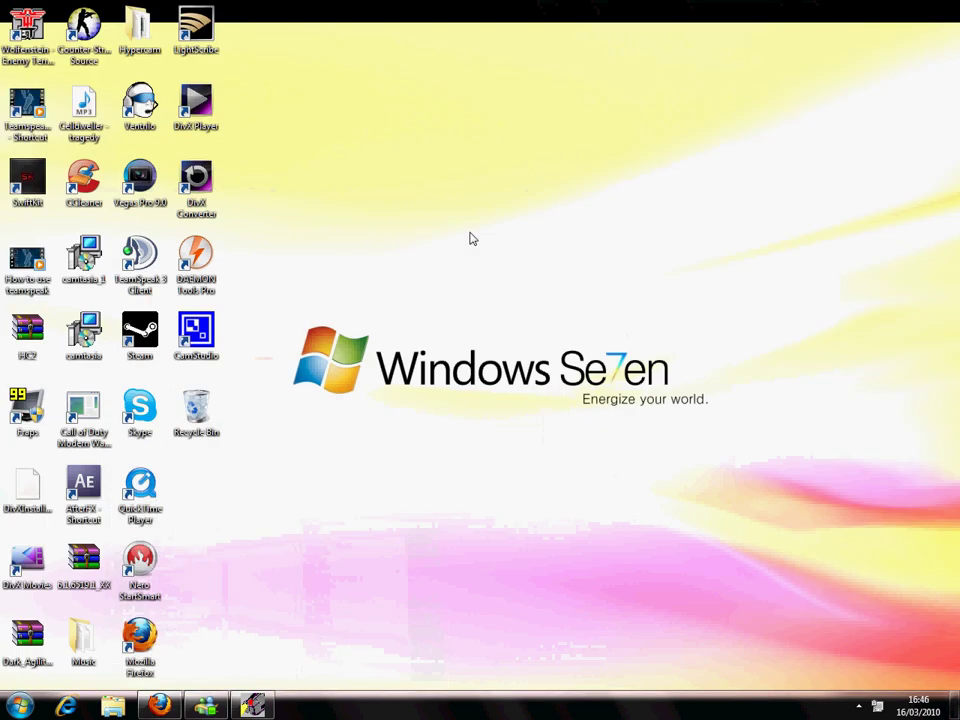
left_click_drag(293, 300, 566, 456)
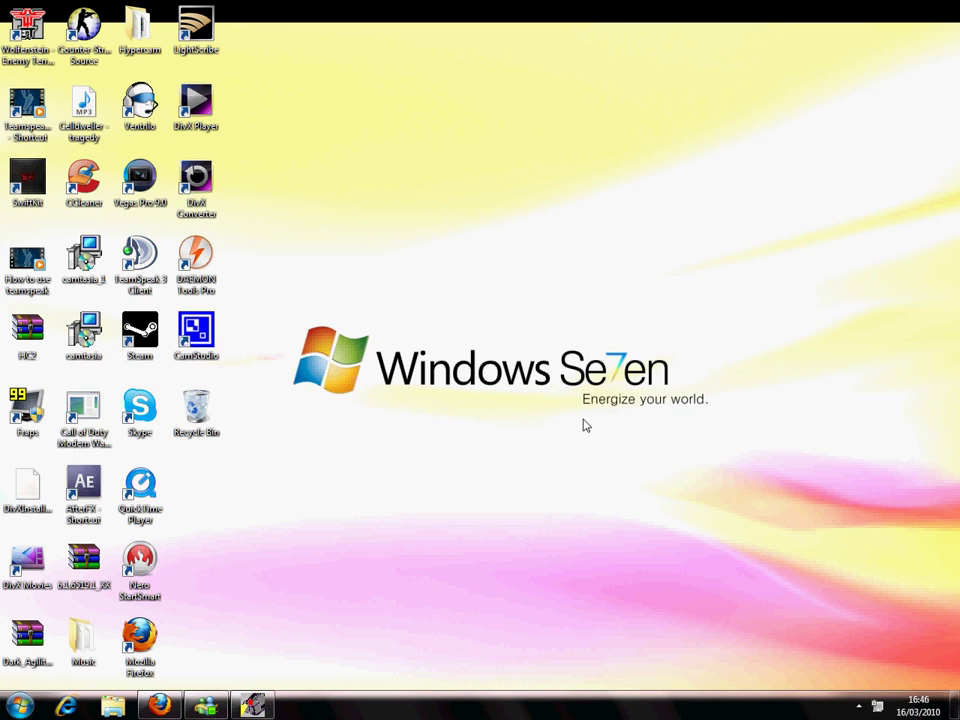
left_click_drag(693, 367, 506, 403)
right_click(349, 449)
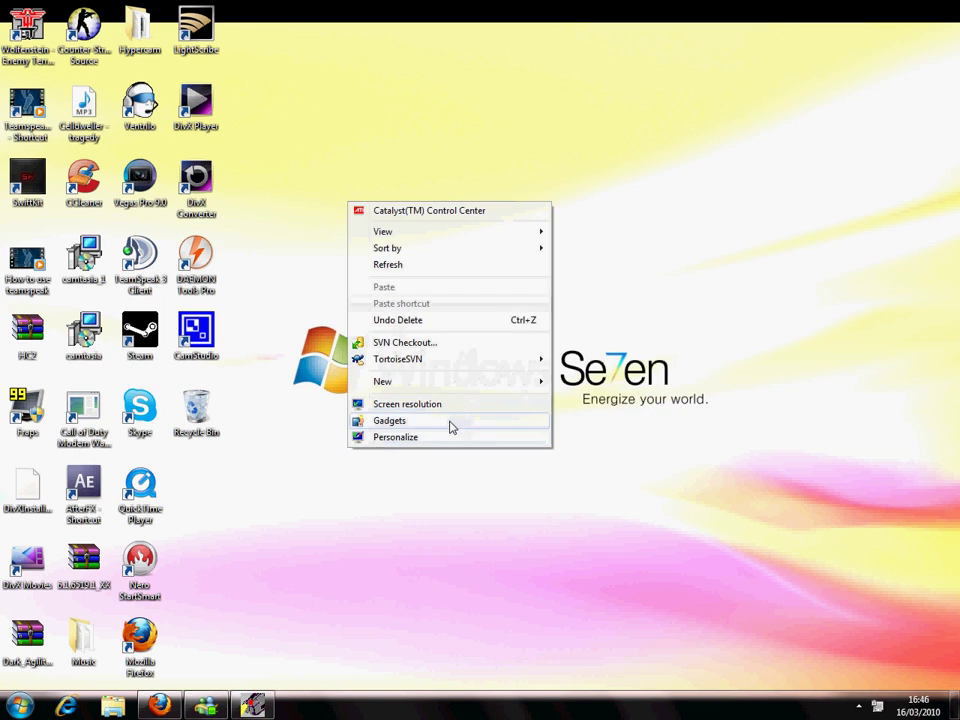
left_click(307, 209)
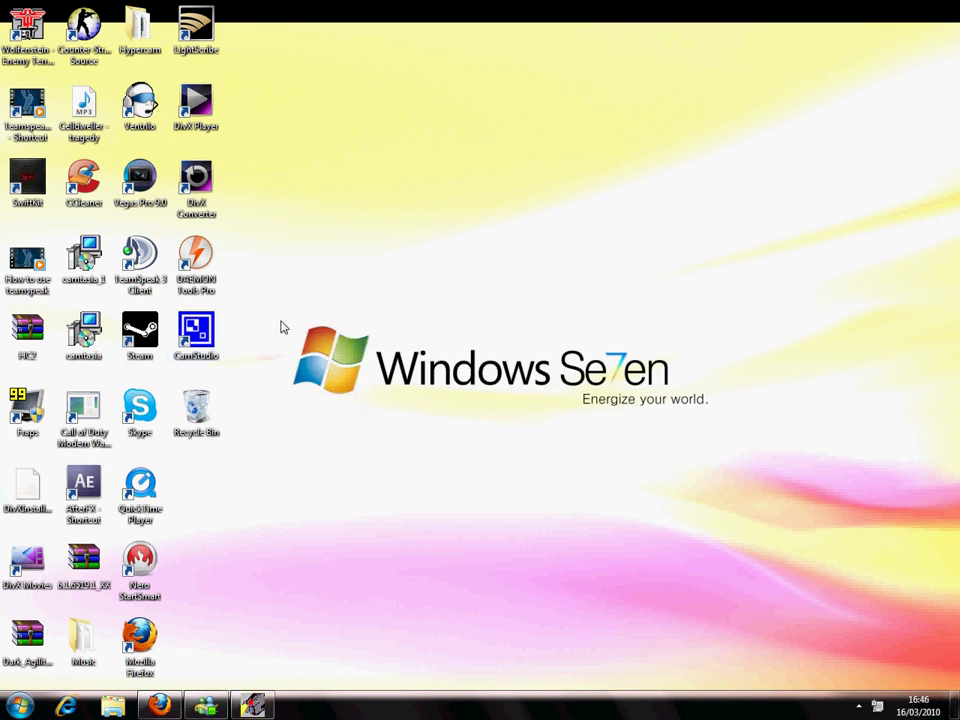
left_click_drag(284, 320, 371, 408)
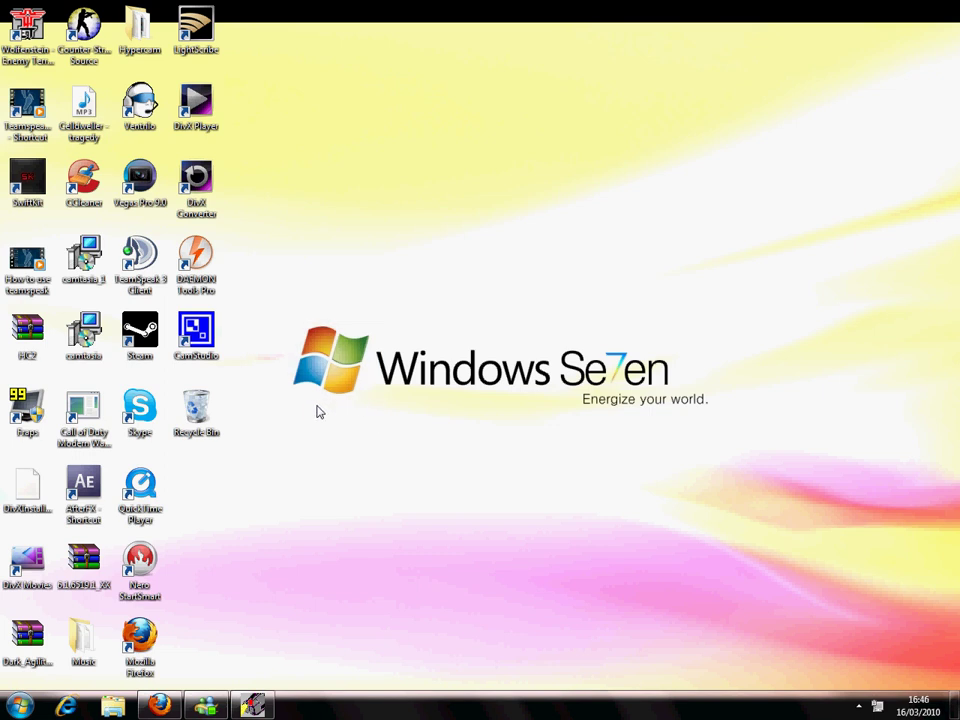